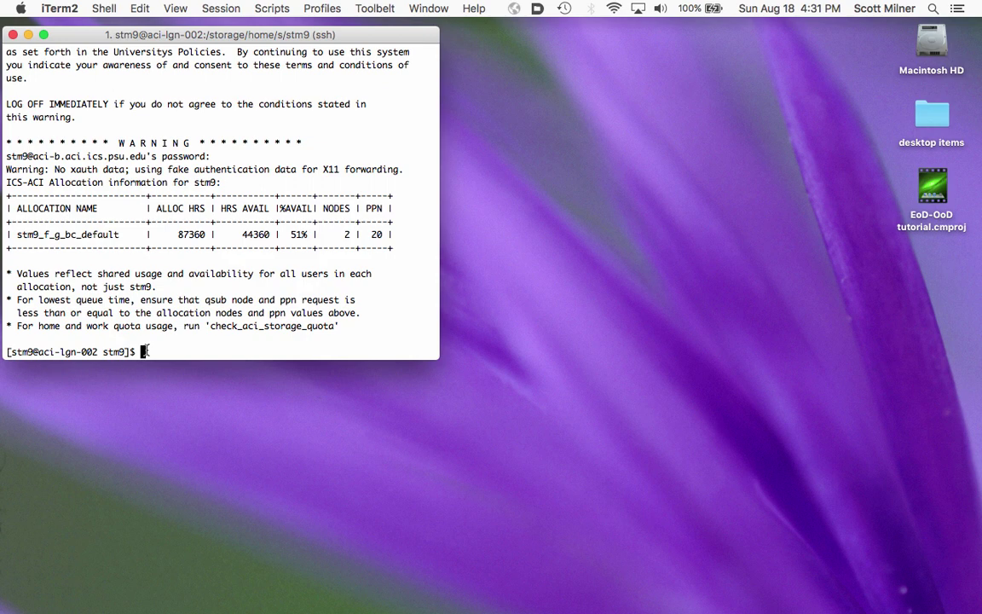
Change into work/ChE597/Colloids and list its contents
text(cd work/ChE)
key(Tab)
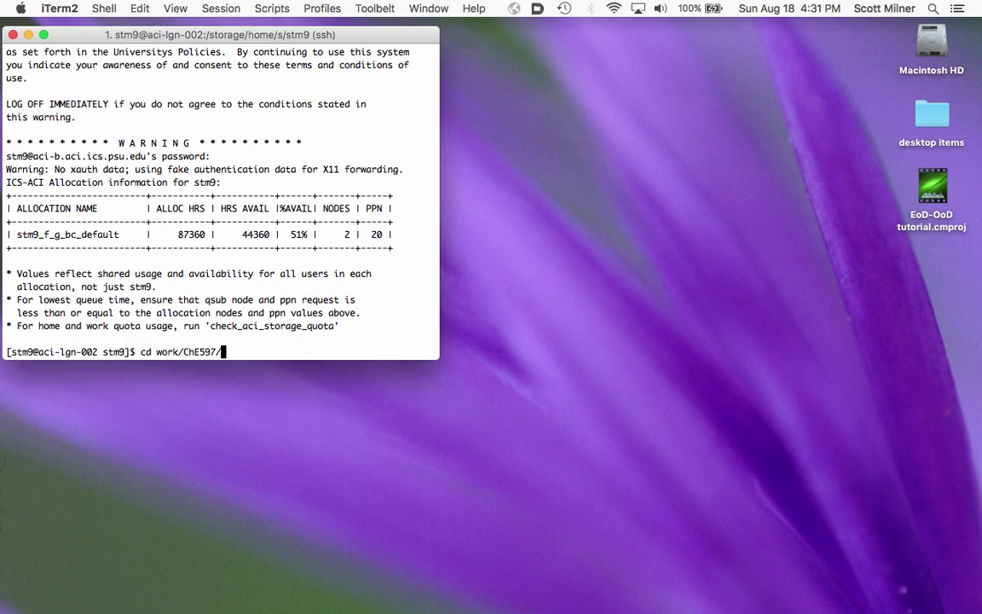
text(Colloids)
key(Return)
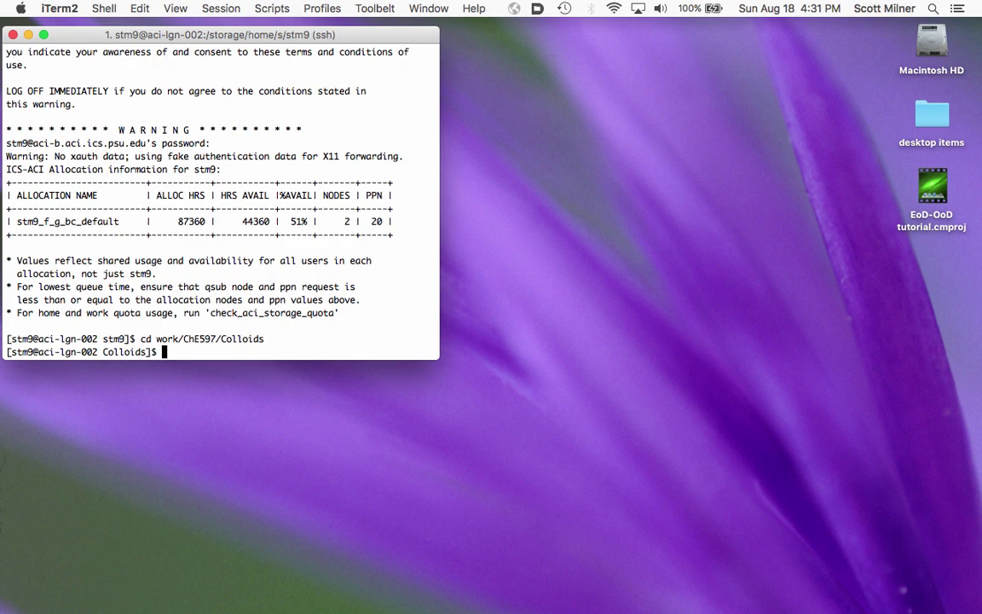
text(ls)
key(Return)
Enter the C240pairH2O folder and list its EM, MD, Pull and script files
text(cd )
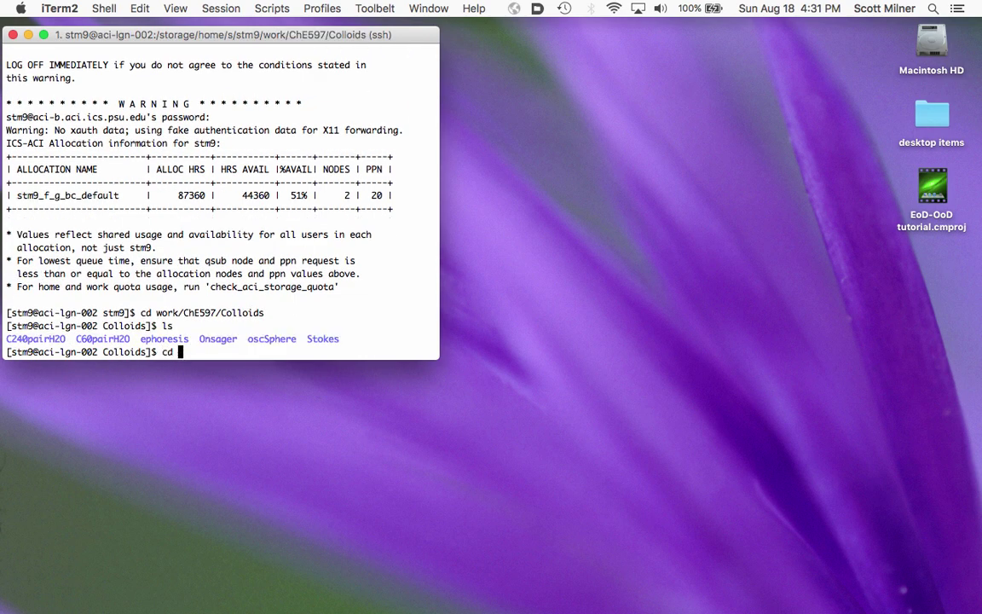
text(C240)
key(Tab)
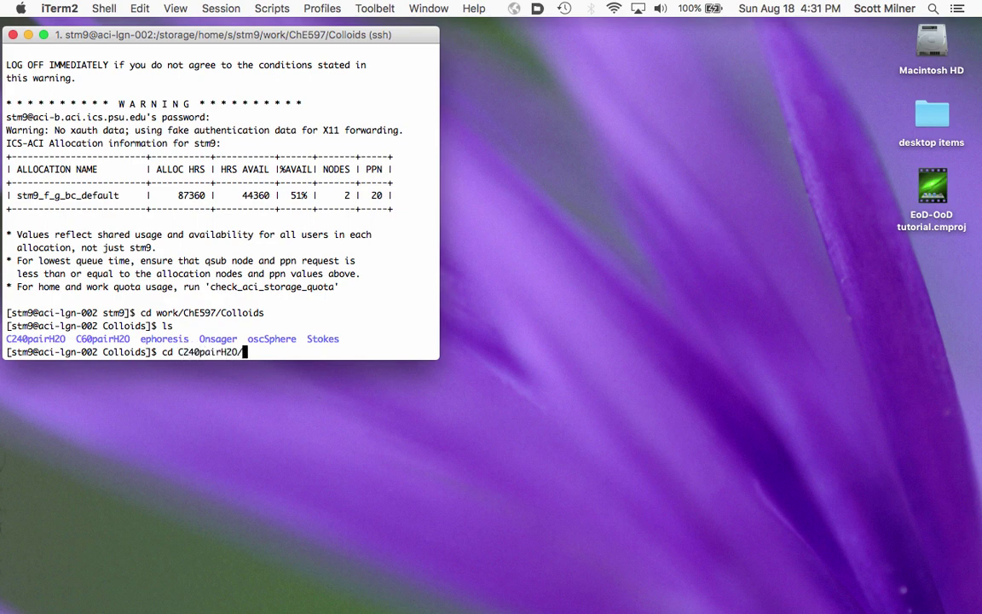
key(Return)
text(ls)
key(Return)
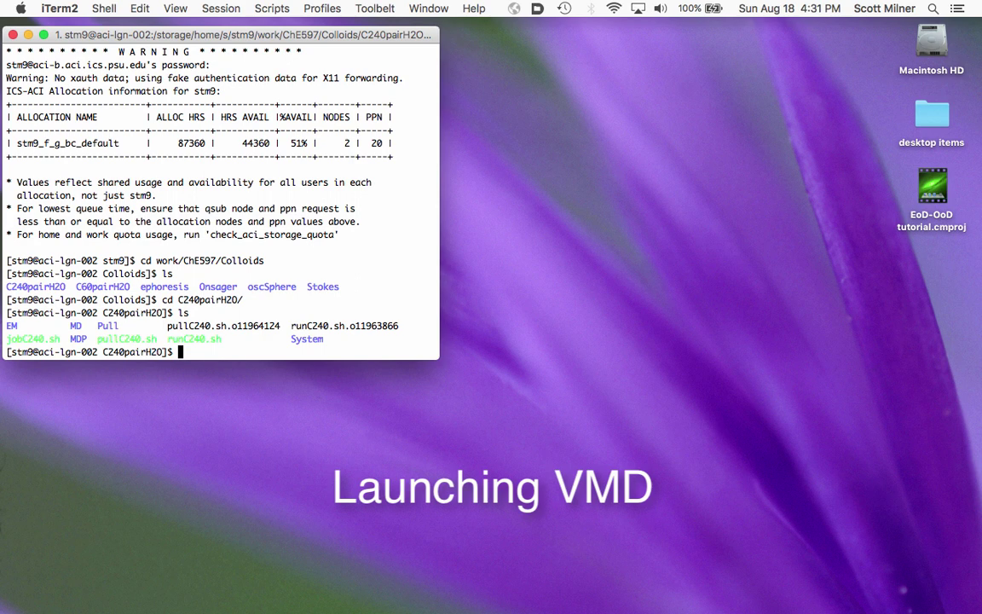
Launch VMD 1.9.3 with the vmd command and move its main window below the terminal
text(vmd)
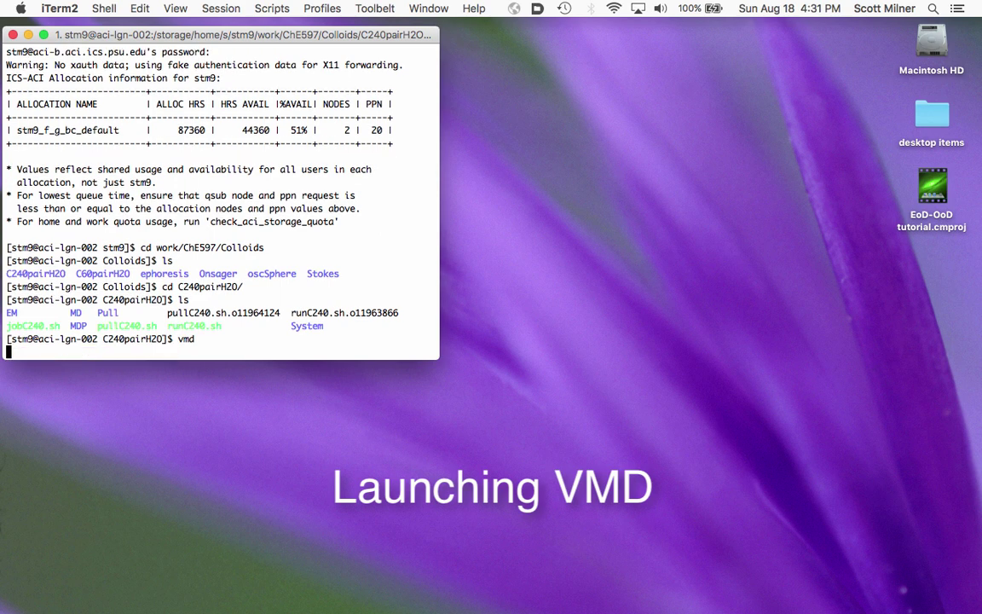
key(Return)
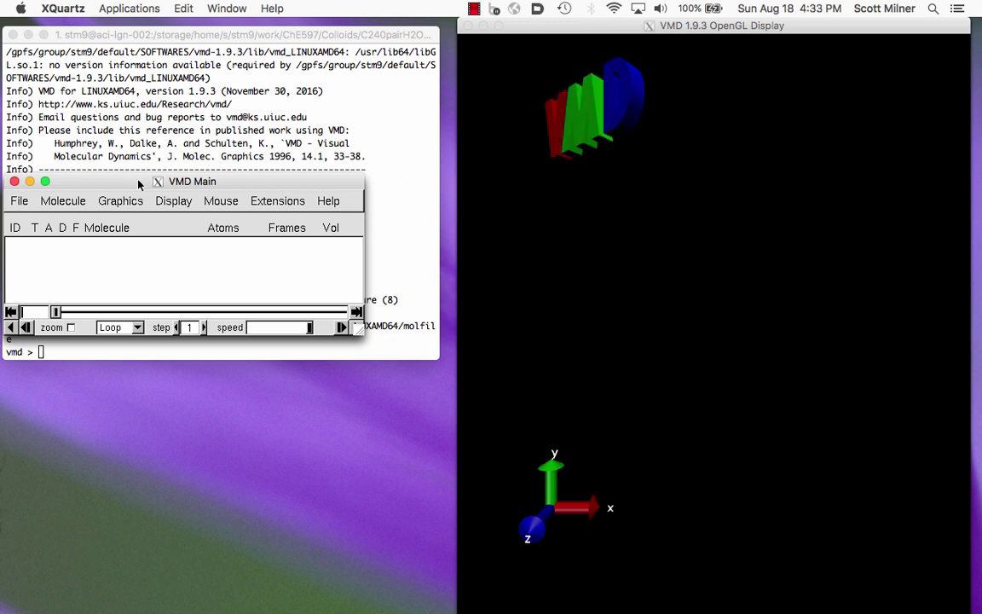
drag(133, 187, 187, 390)
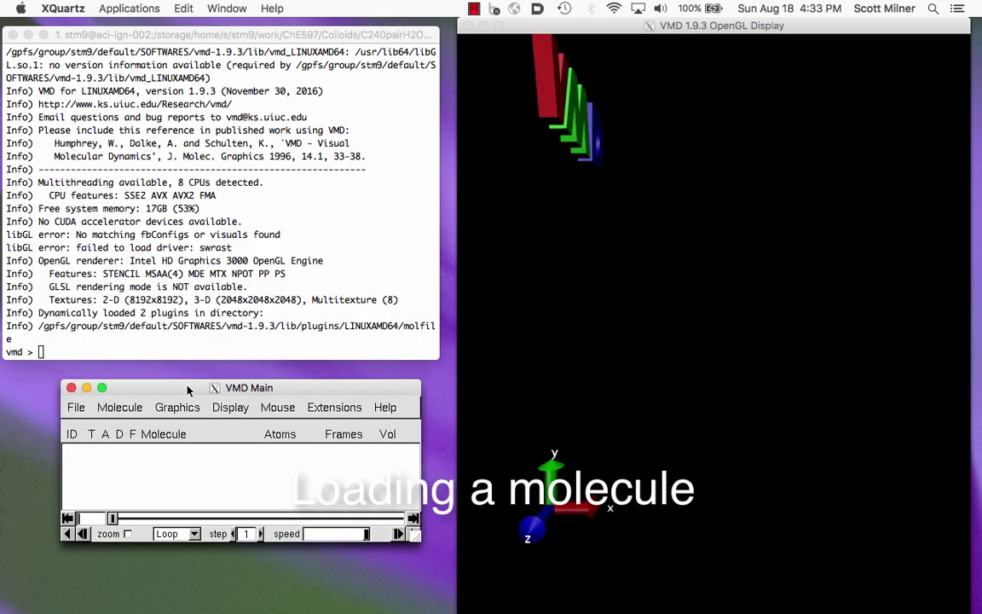
Load MD/md.gro as new molecule 0 (9539 atoms) through the Molecule File Browser
click(77, 408)
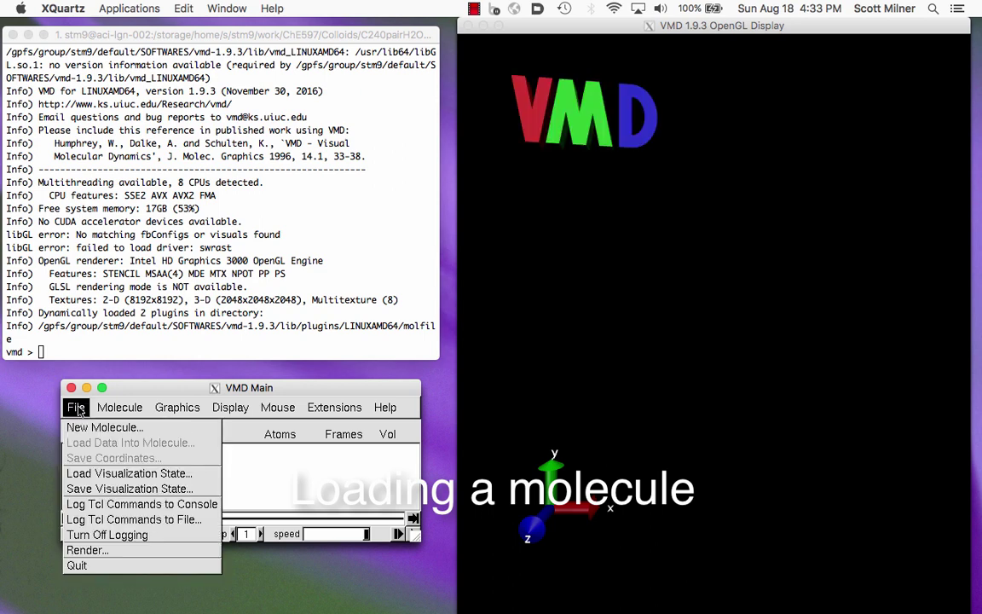
click(81, 427)
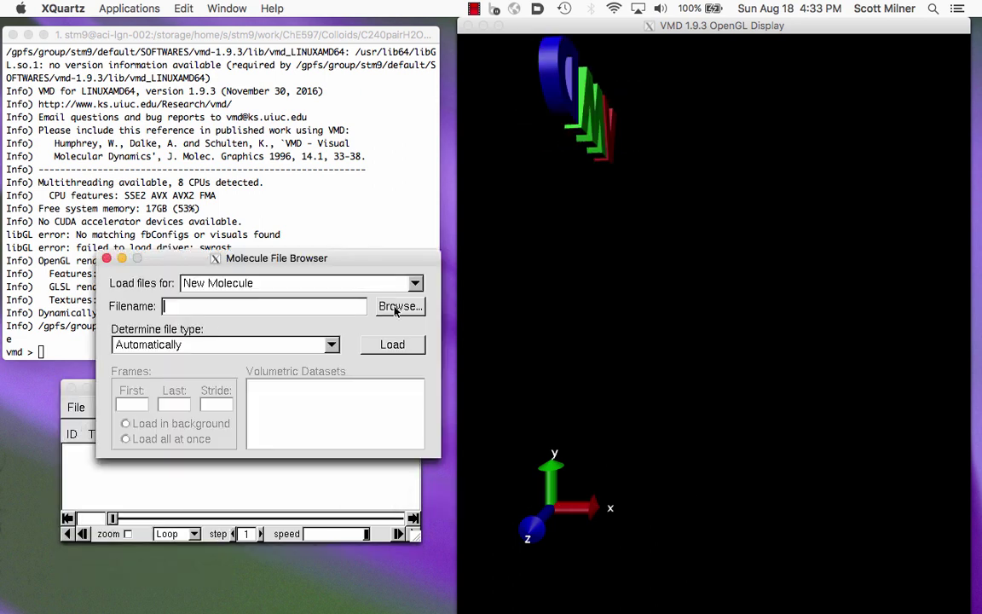
click(400, 307)
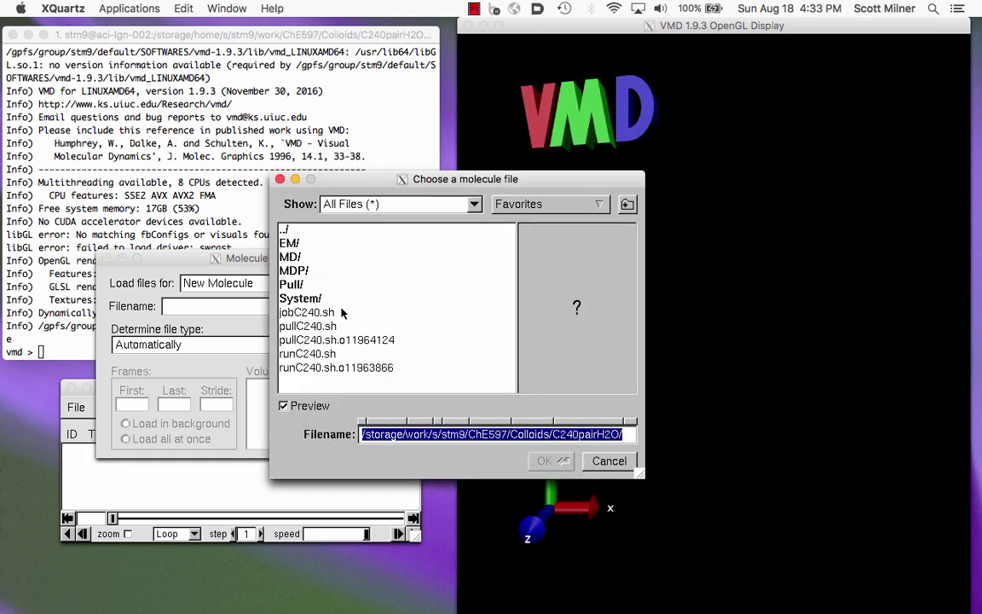
double_click(294, 257)
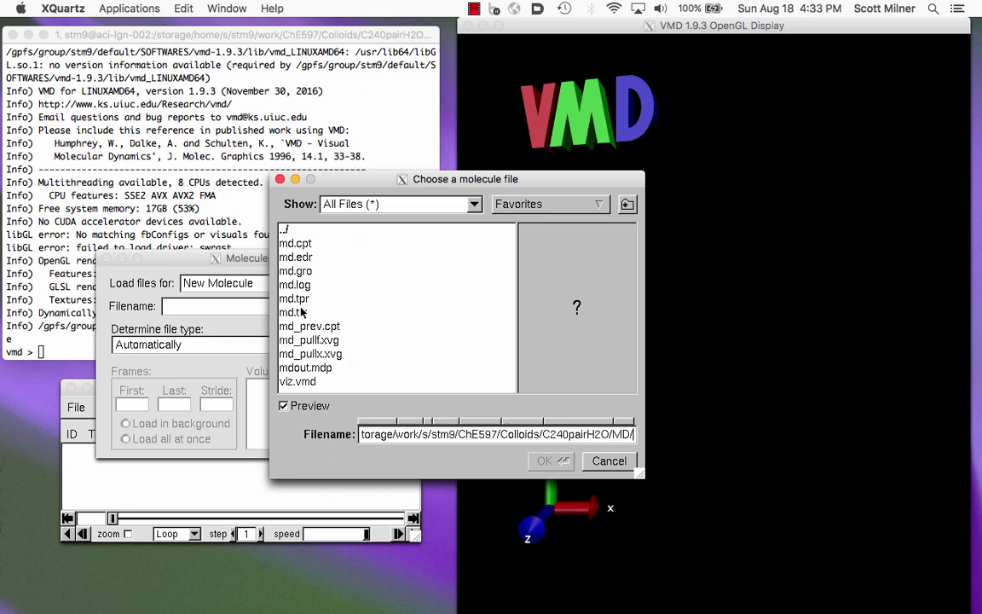
click(298, 272)
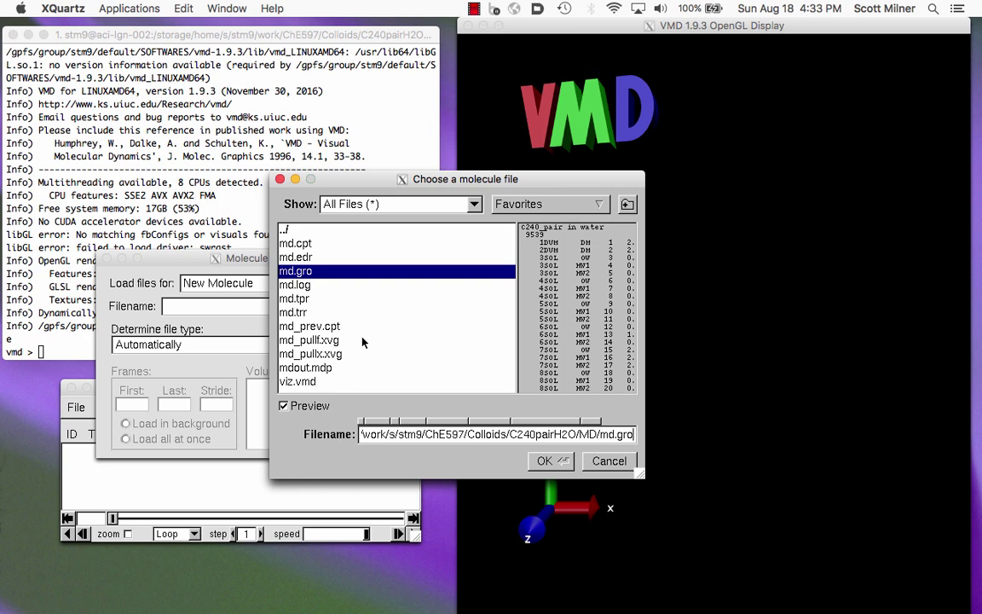
click(546, 462)
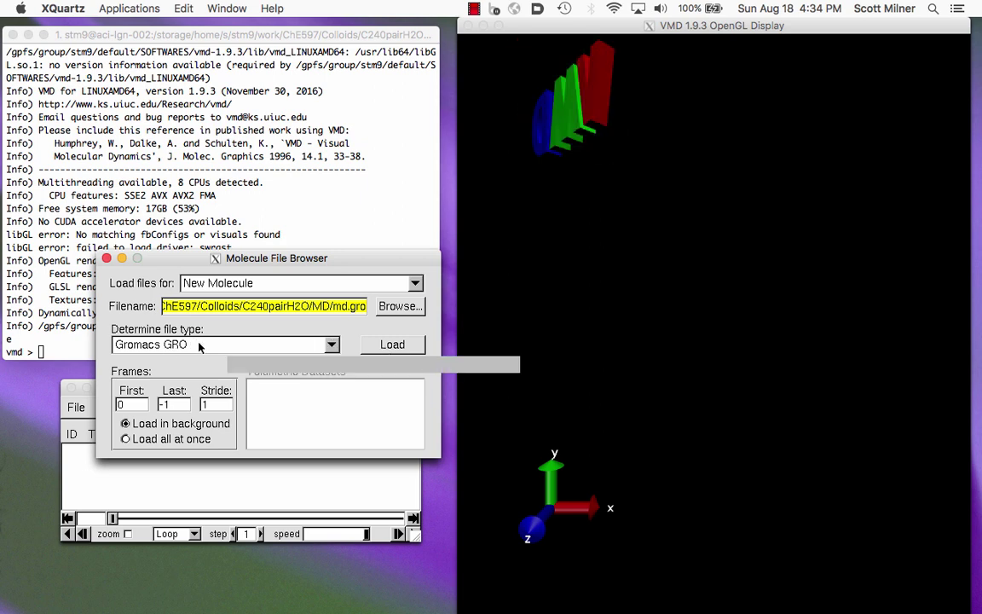
click(392, 344)
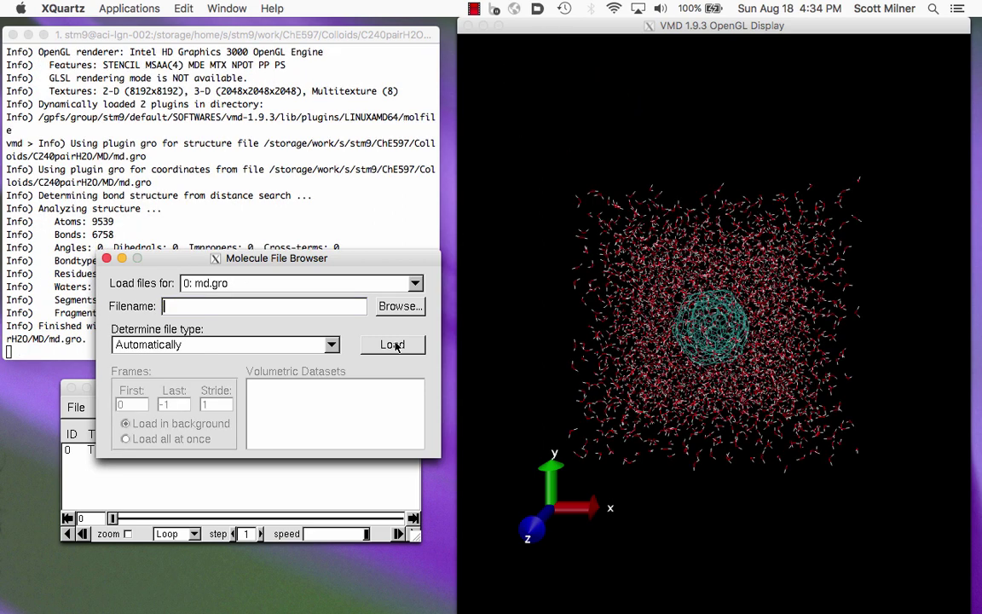
Set the display to Orthographic projection and focus the OpenGL Display window
click(337, 499)
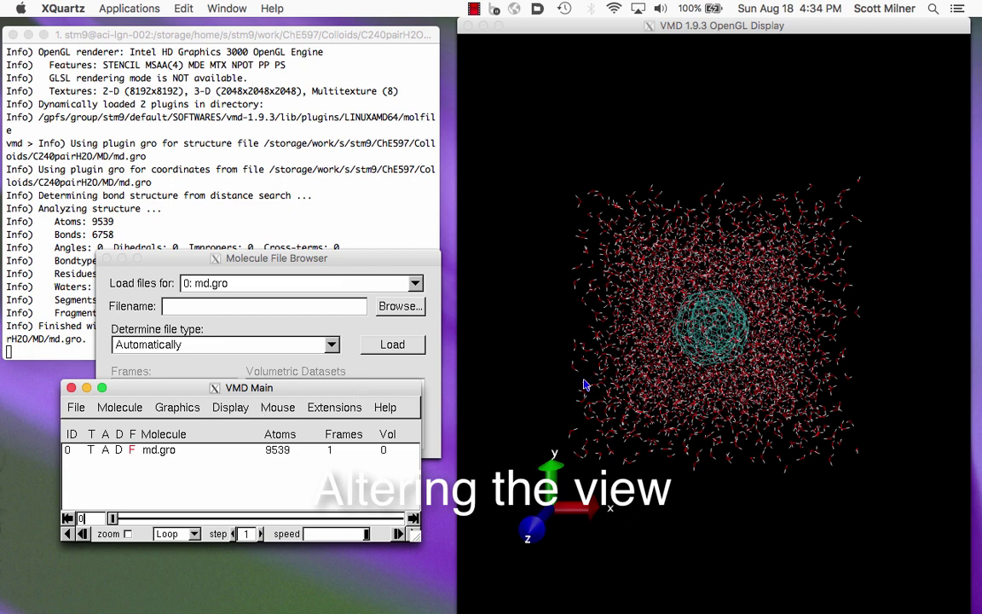
click(231, 407)
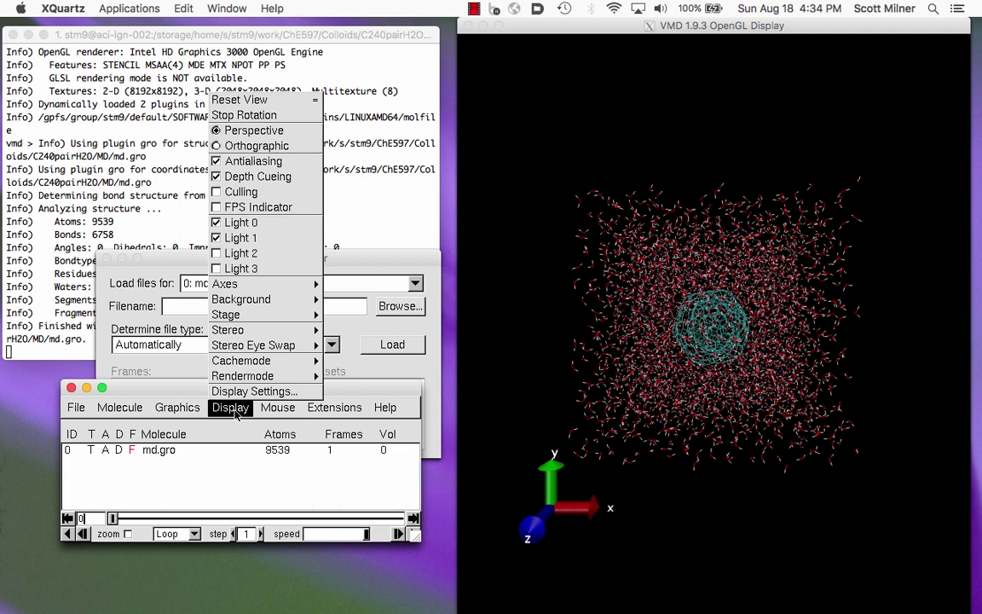
click(219, 149)
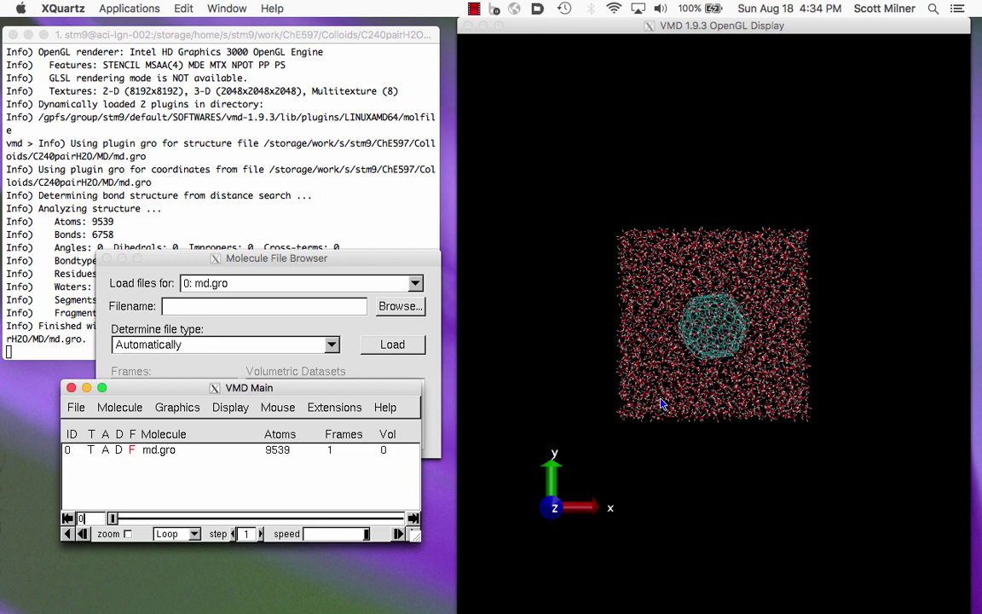
click(662, 404)
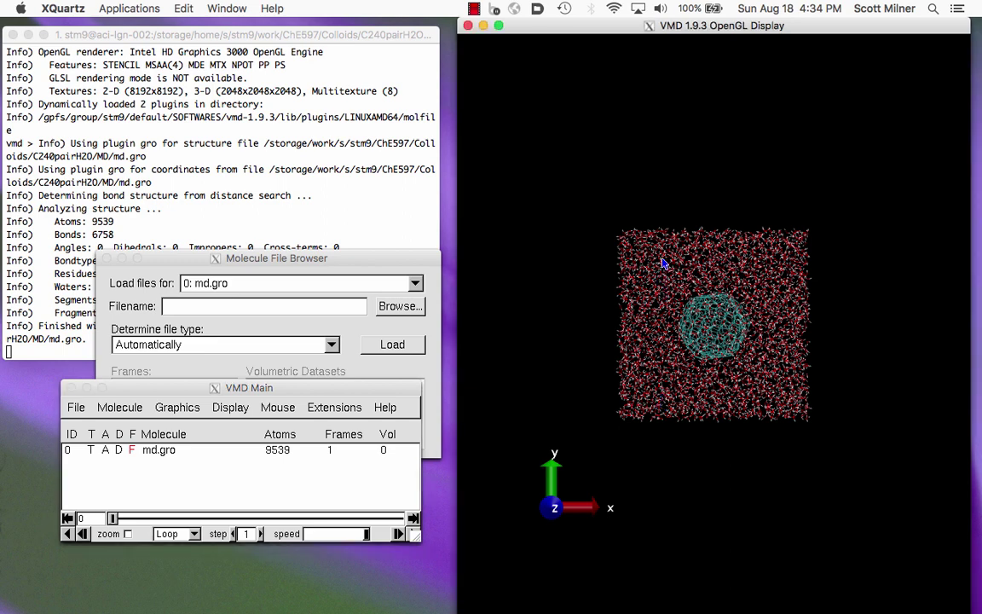
Rotate the view 90° about x and tilt it so both C240 cages stack vertically
drag(664, 215, 667, 208)
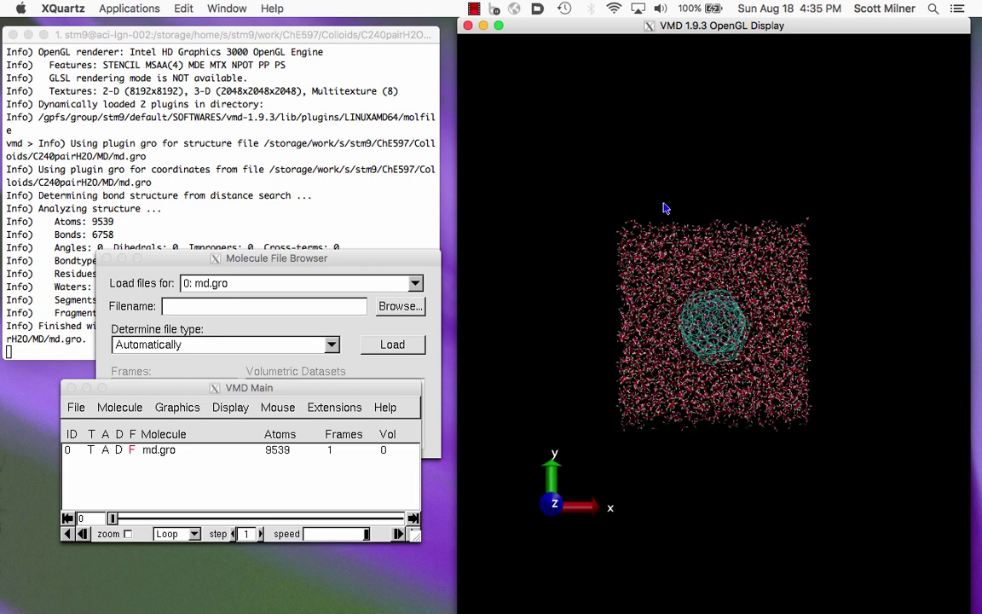
key(x)
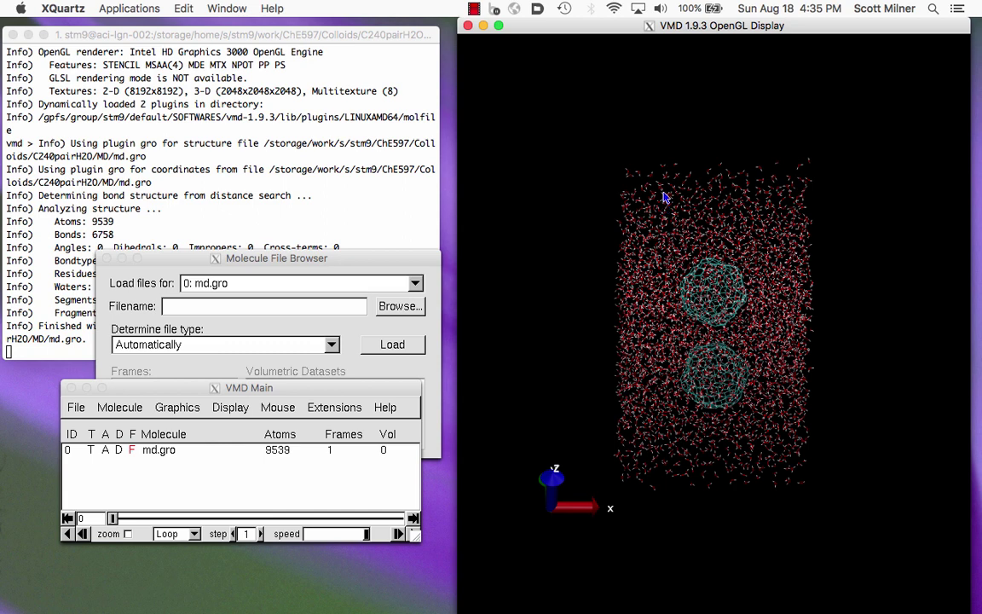
drag(666, 199, 666, 198)
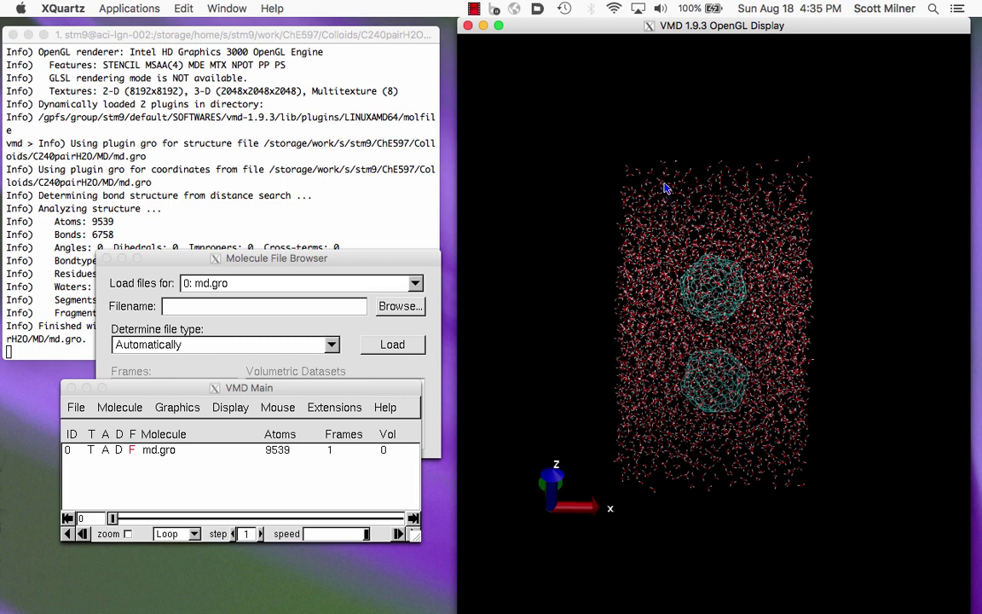
drag(666, 188, 666, 177)
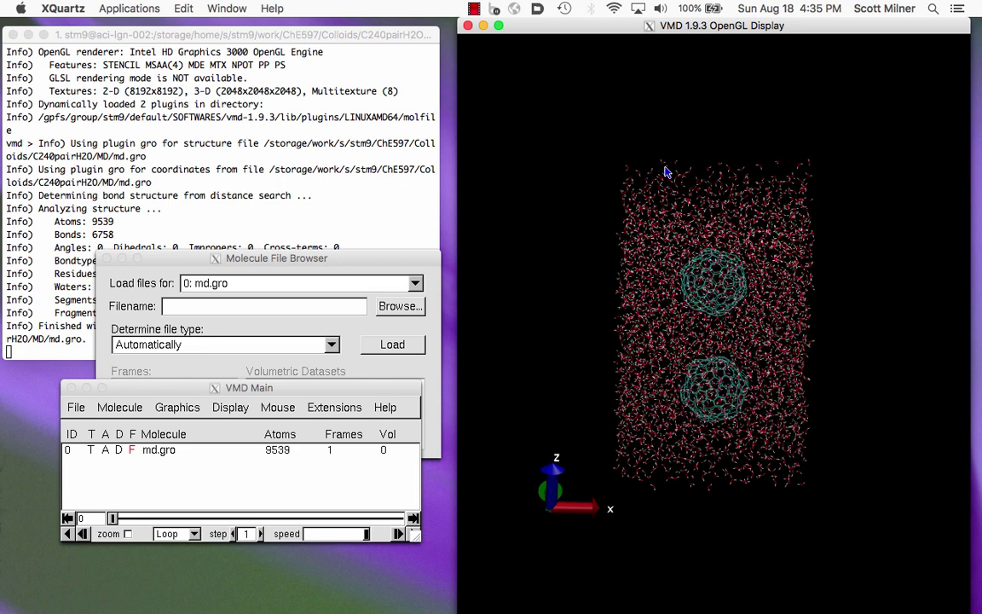
drag(667, 173, 667, 160)
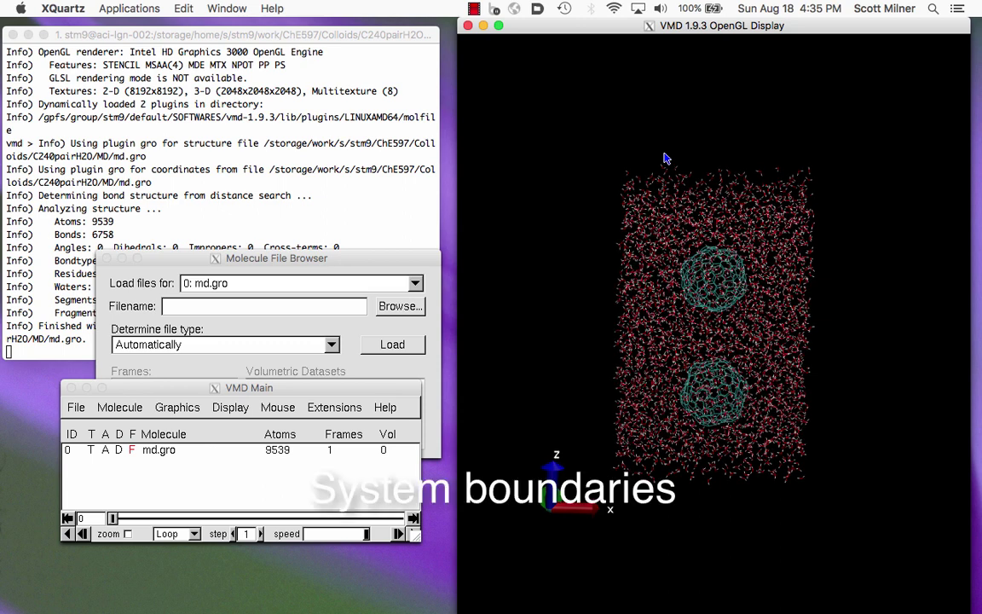
Run 'pbc box' in the VMD console to outline the periodic cell
click(231, 152)
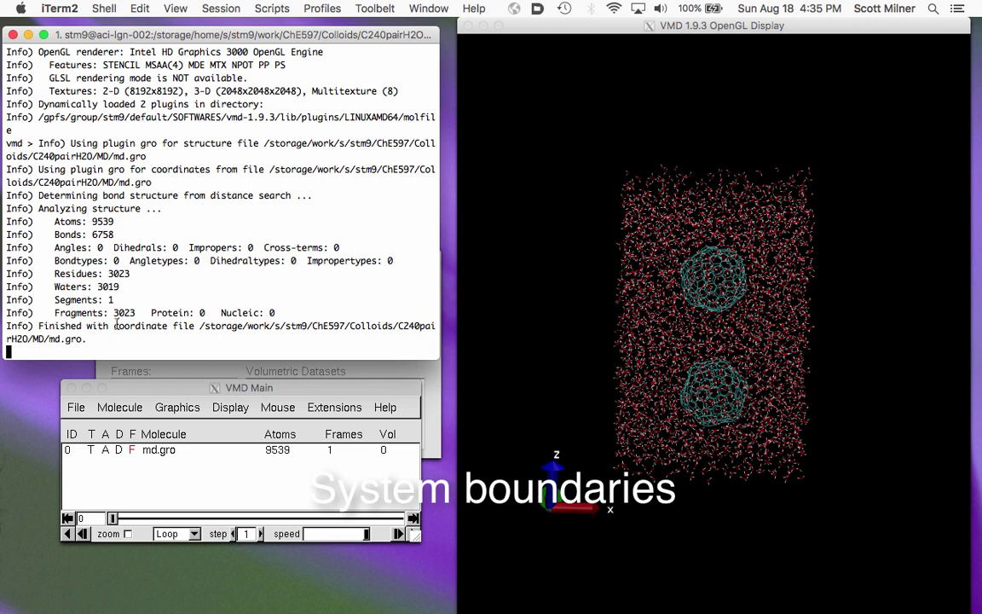
text(pbc box)
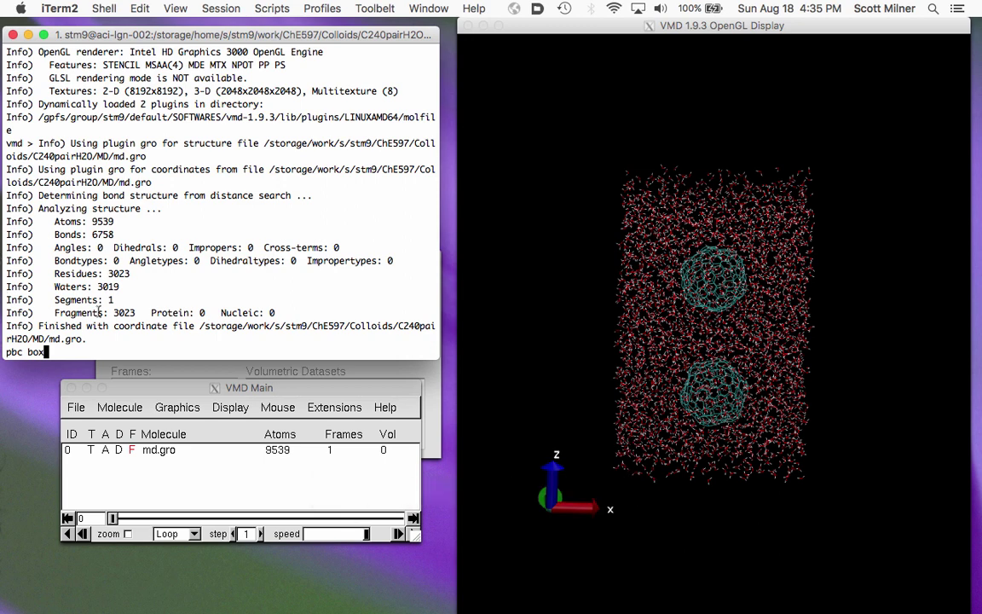
key(Return)
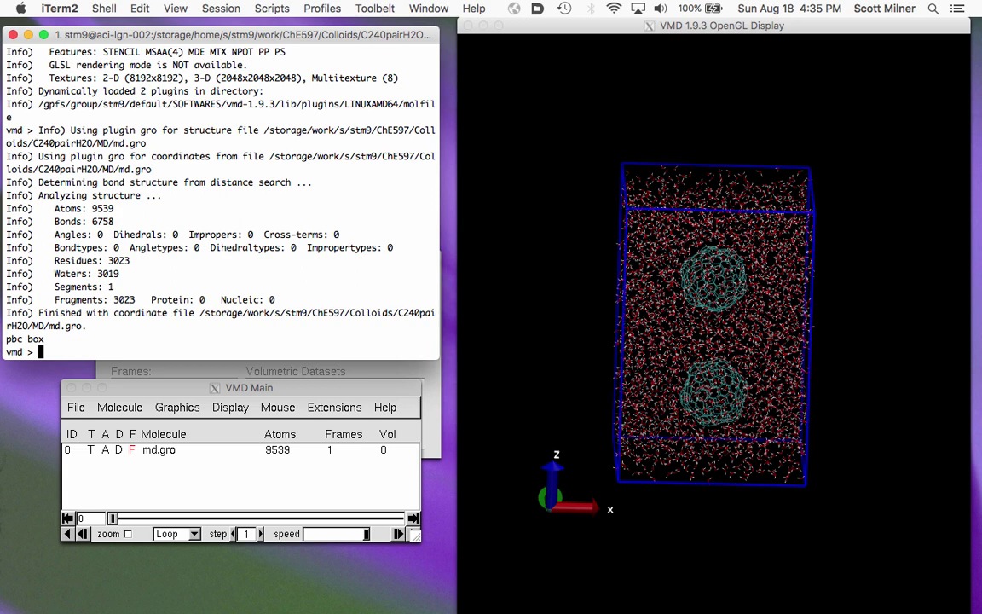
click(187, 392)
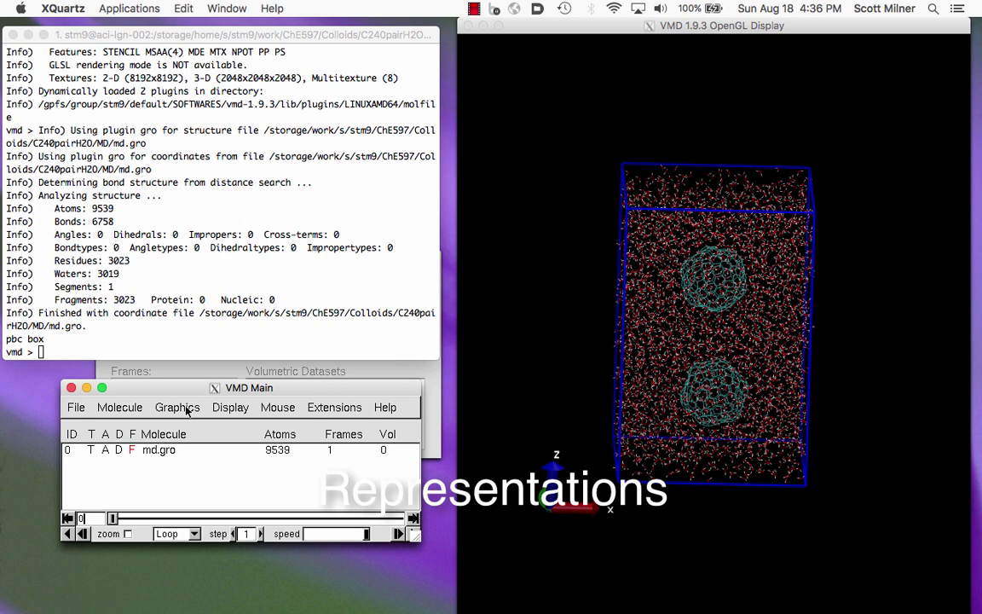
Open Graphical Representations and browse the resname values, such as C24, in the Selections tab
click(187, 409)
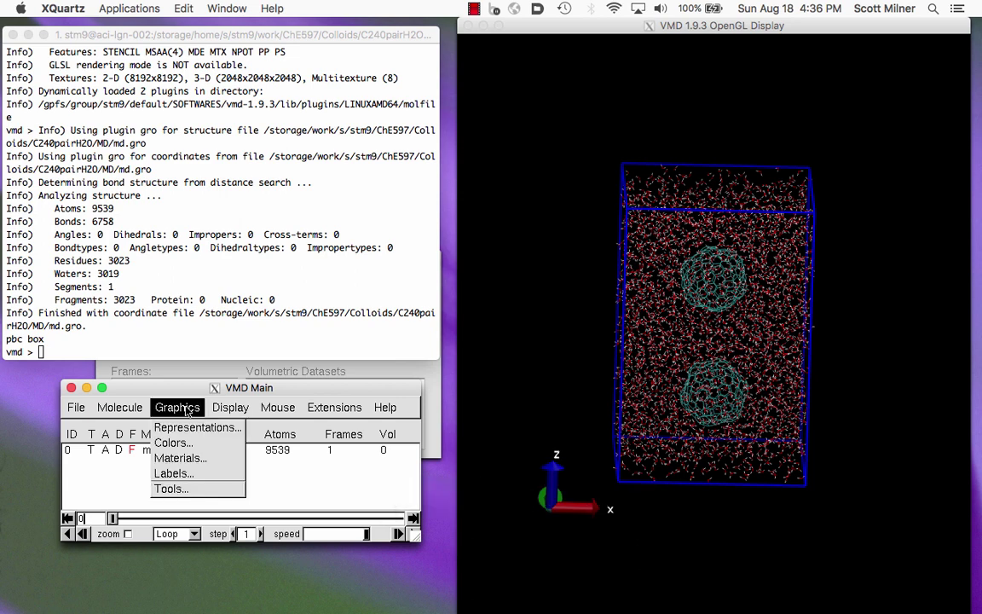
click(191, 428)
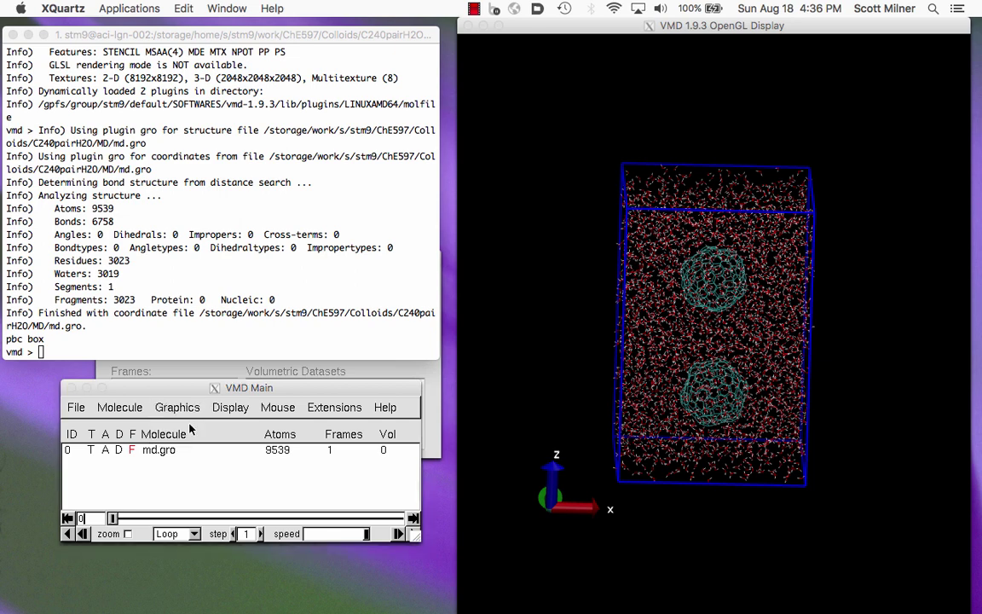
drag(378, 111, 265, 100)
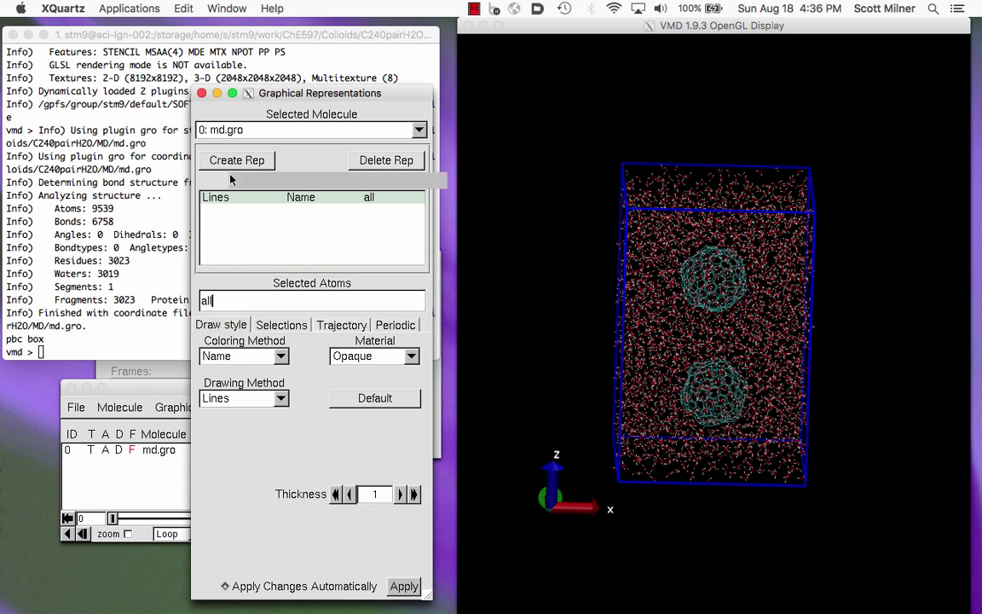
double_click(214, 301)
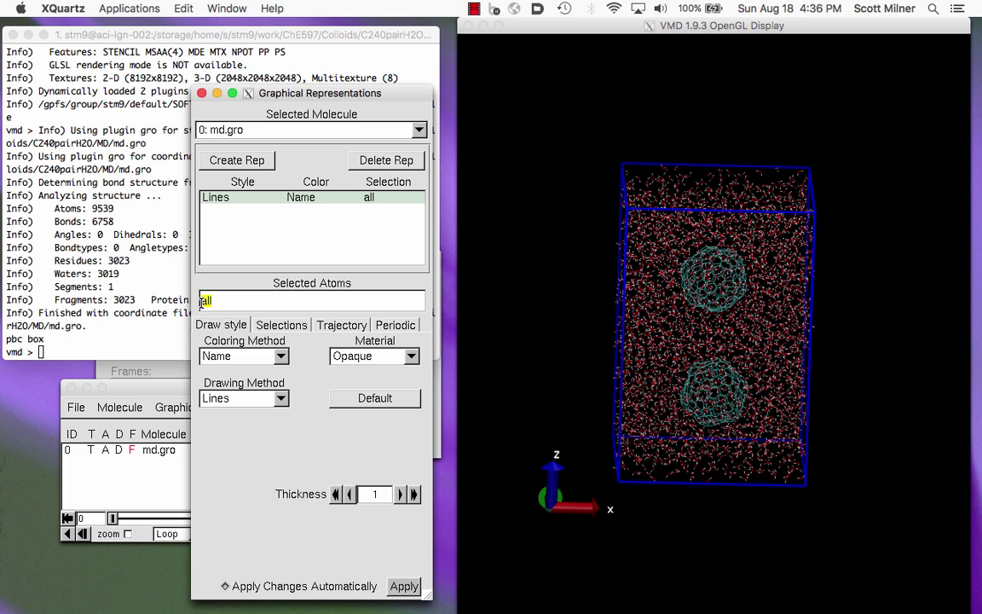
click(281, 325)
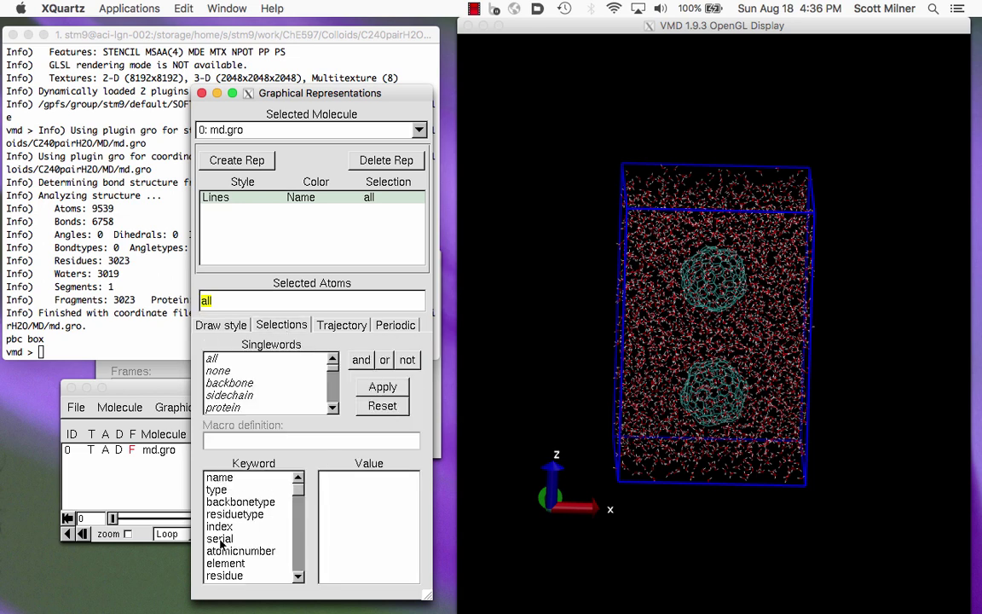
click(244, 577)
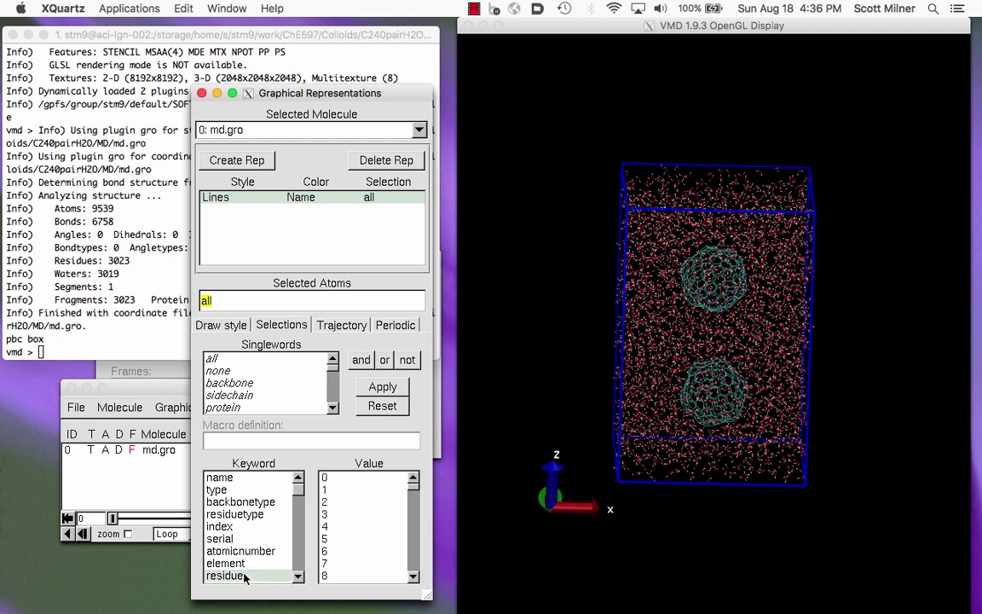
scroll(303, 577, down, 3)
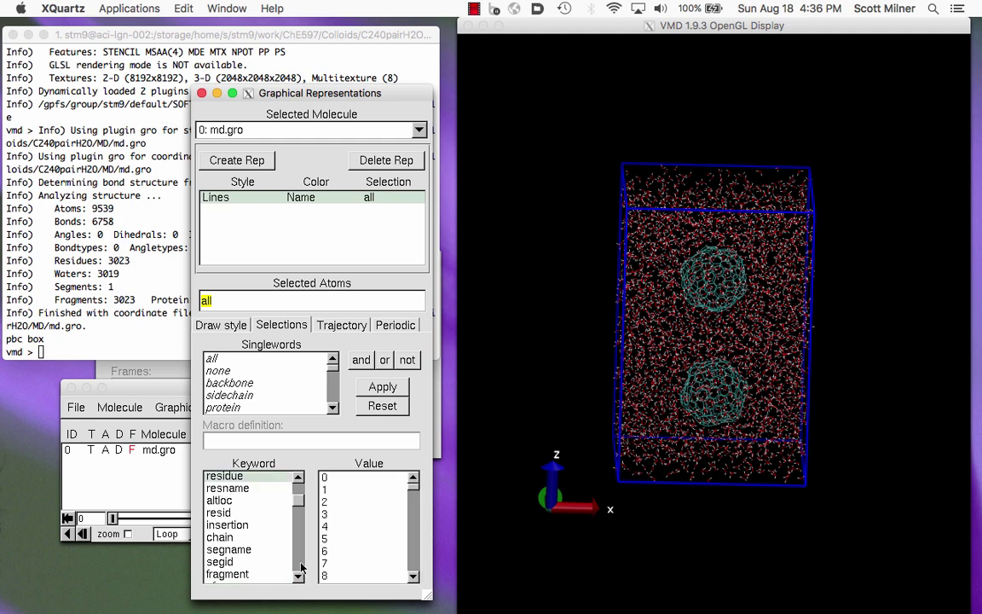
click(237, 489)
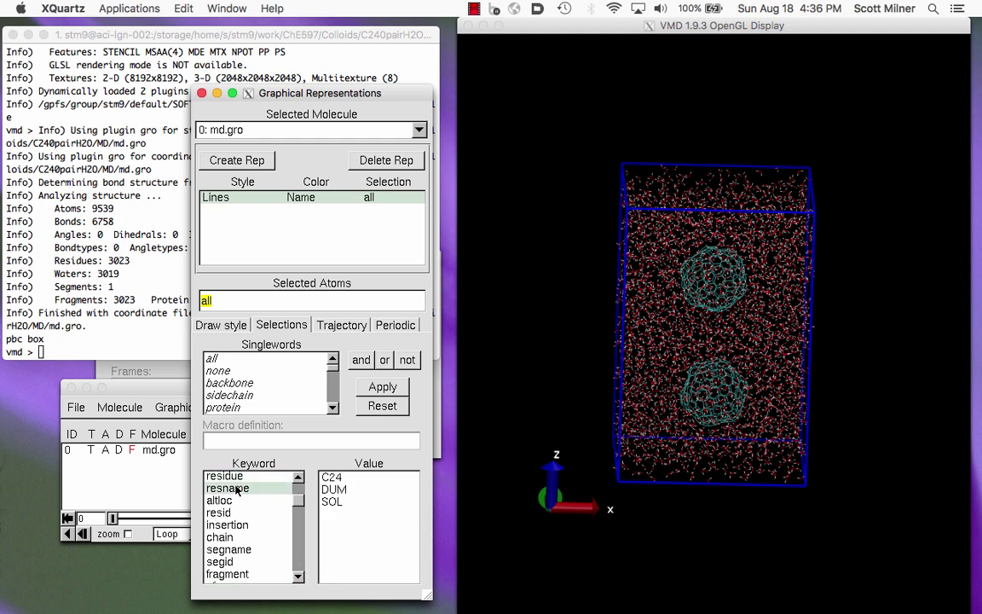
click(332, 481)
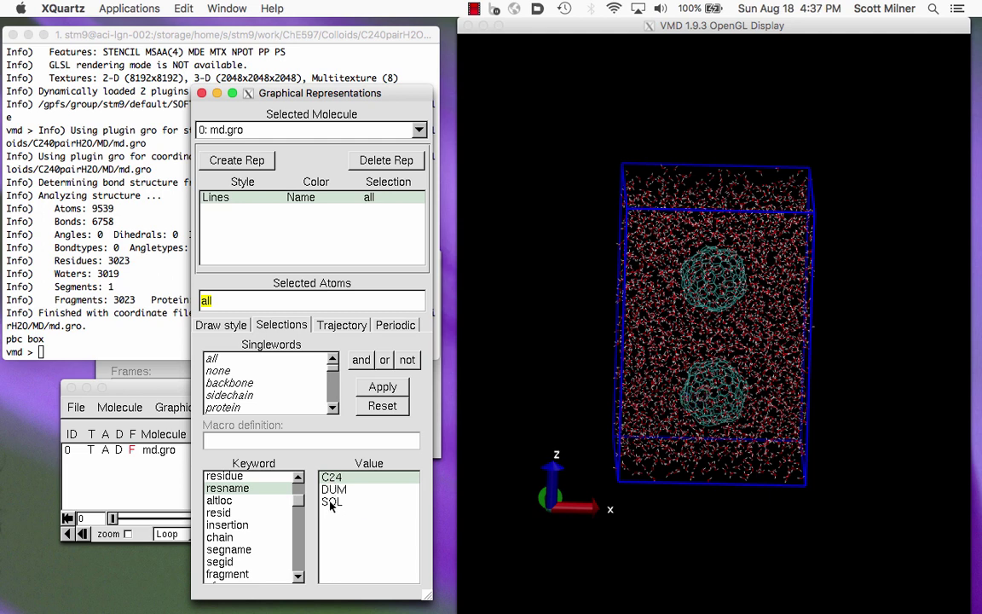
Change the Lines representation's selection from 'all' to 'resname SOL'
click(223, 300)
drag(223, 300, 204, 299)
text(resname SOL)
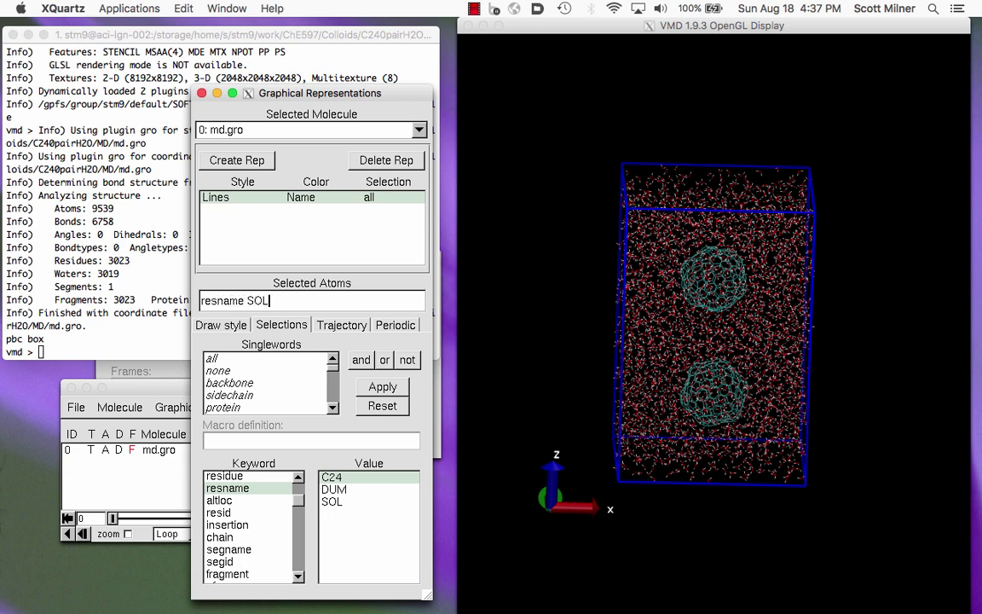
key(Return)
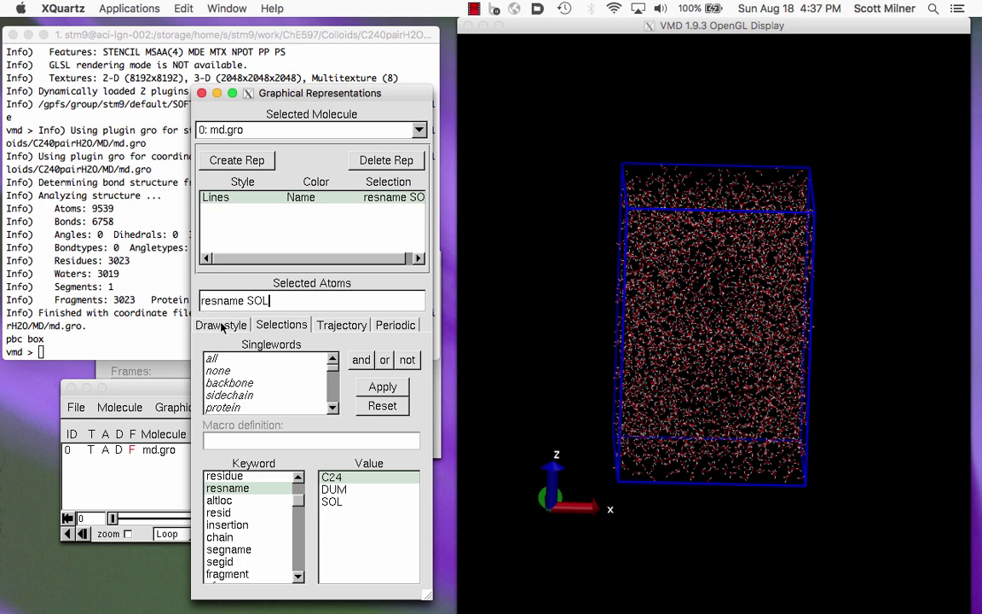
Create a second representation with selection 'resname C24' drawn as VDW spheres
click(222, 326)
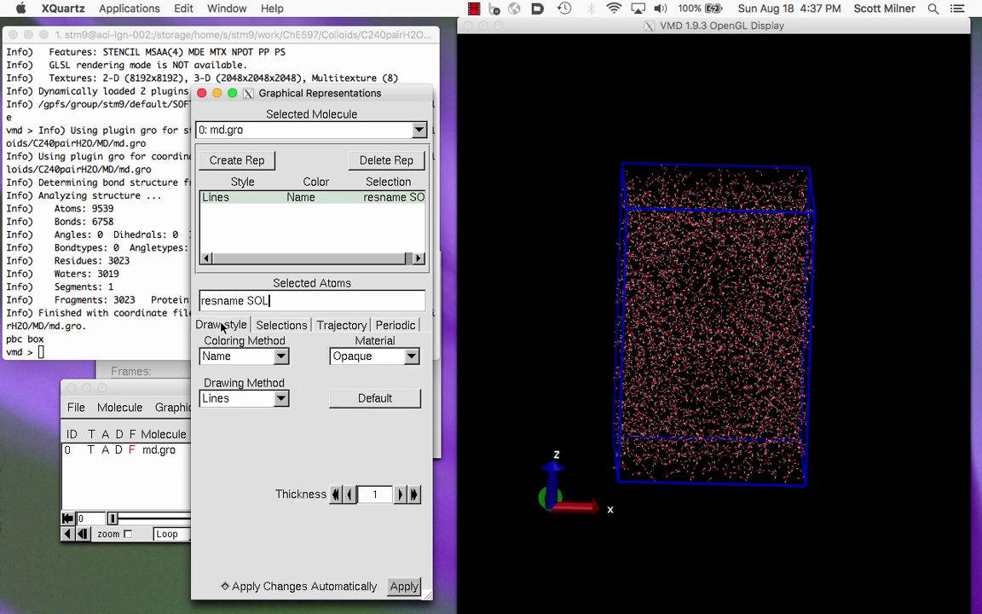
click(229, 162)
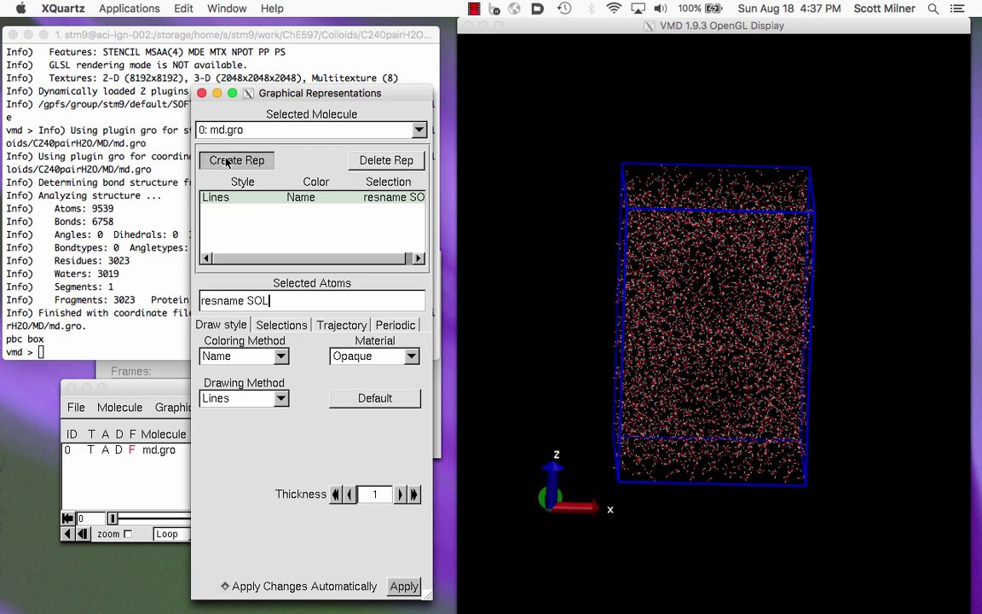
double_click(257, 300)
text(C24)
key(Return)
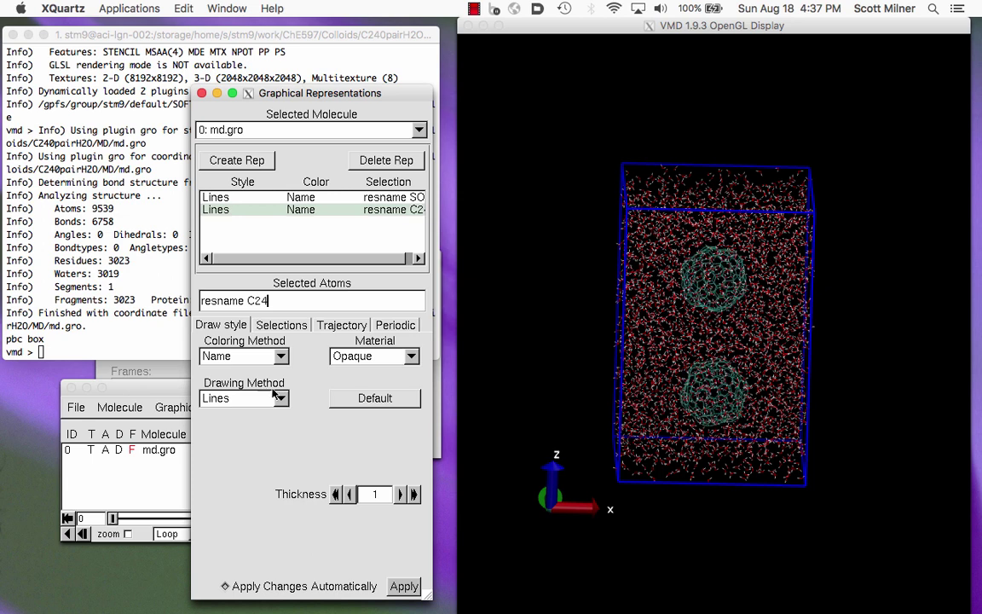
click(282, 399)
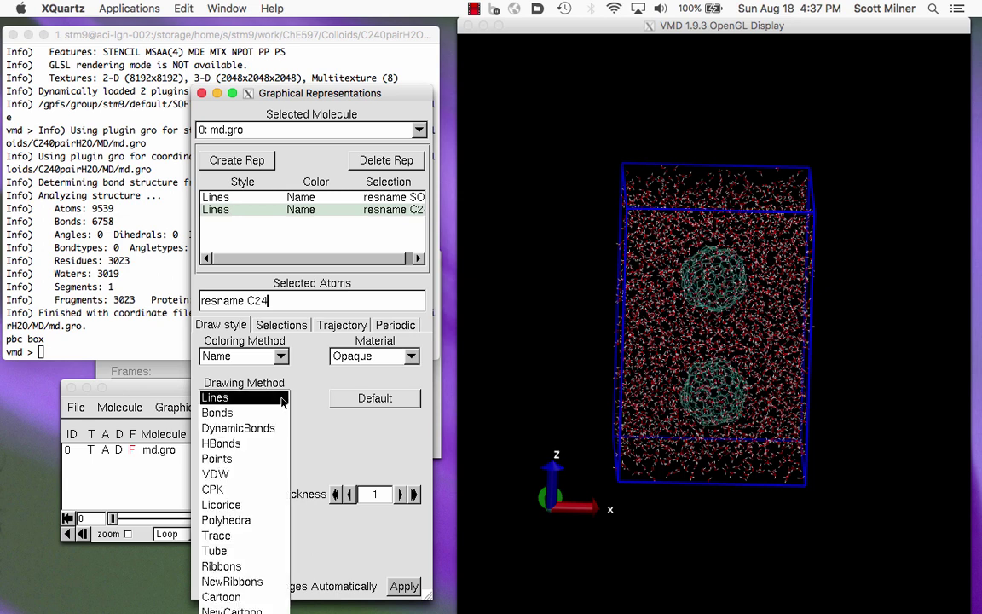
click(241, 474)
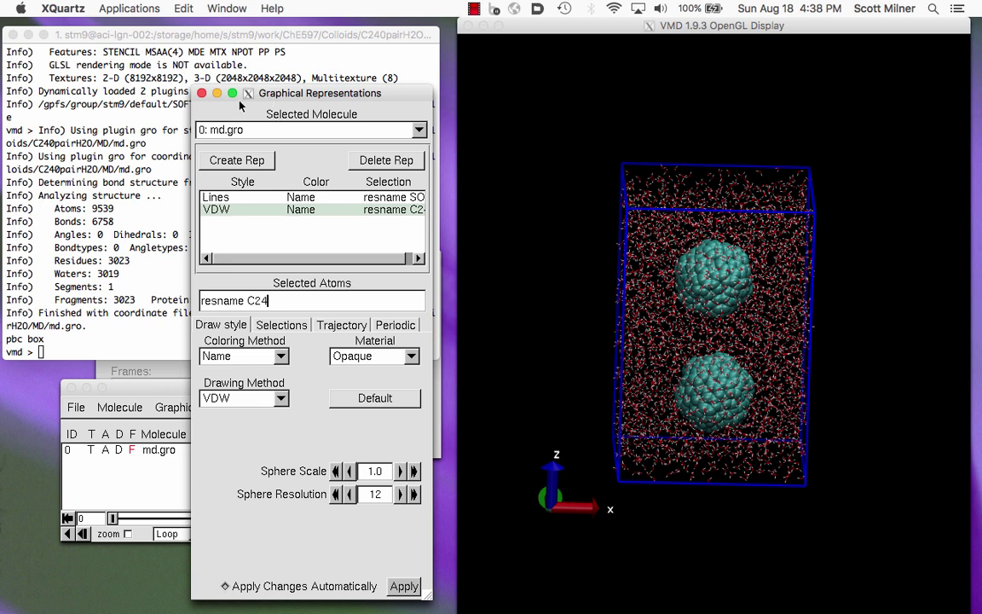
Close the Graphical Representations window and dismiss the Graphics and Molecule menus unused
click(201, 93)
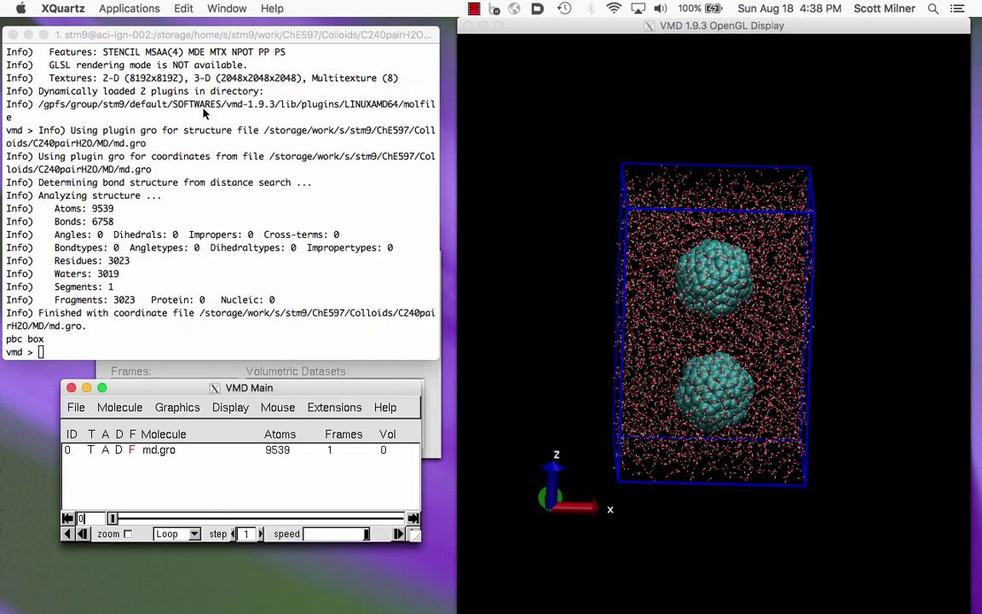
click(190, 409)
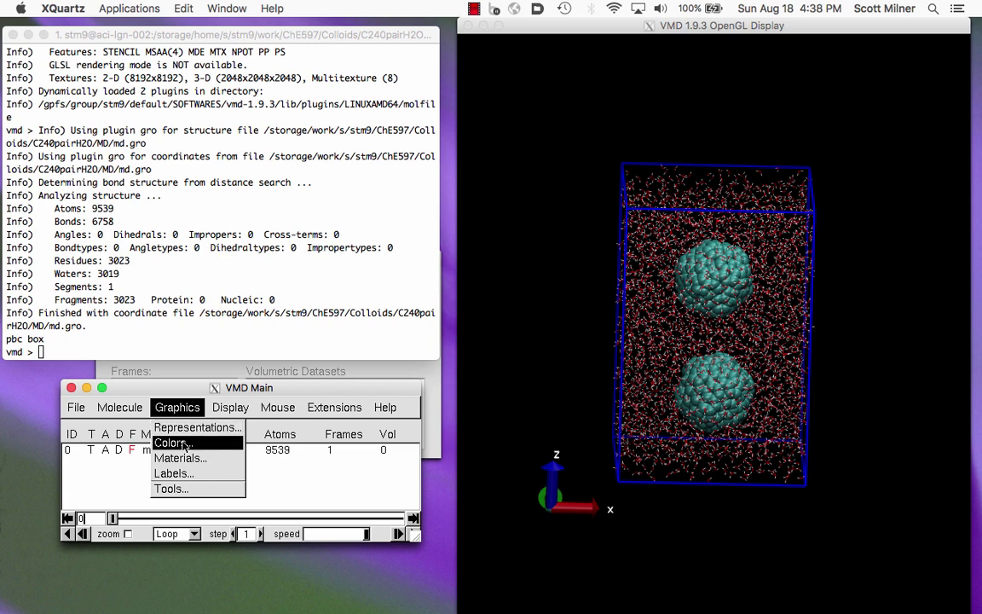
click(169, 393)
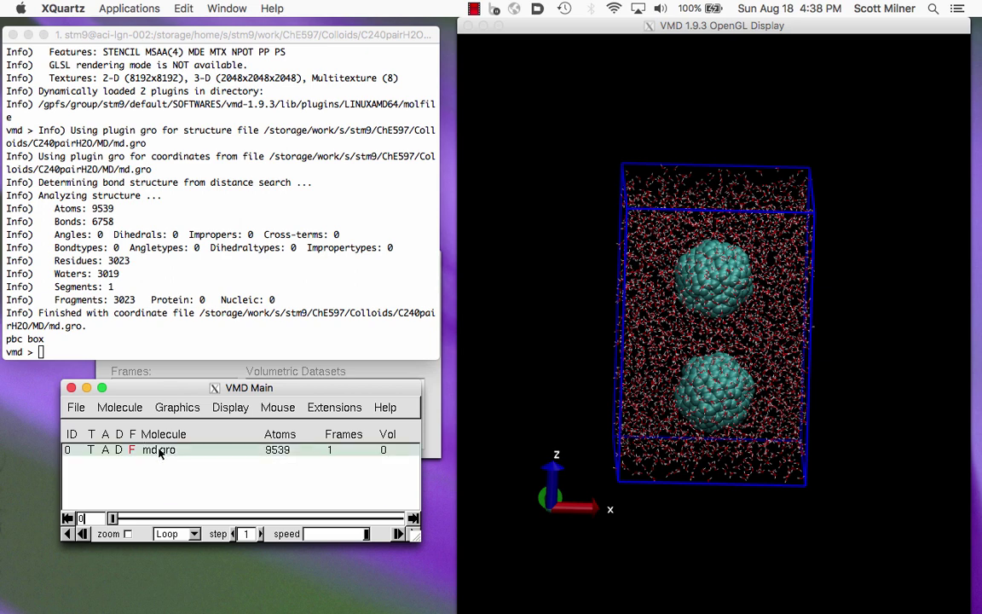
click(116, 411)
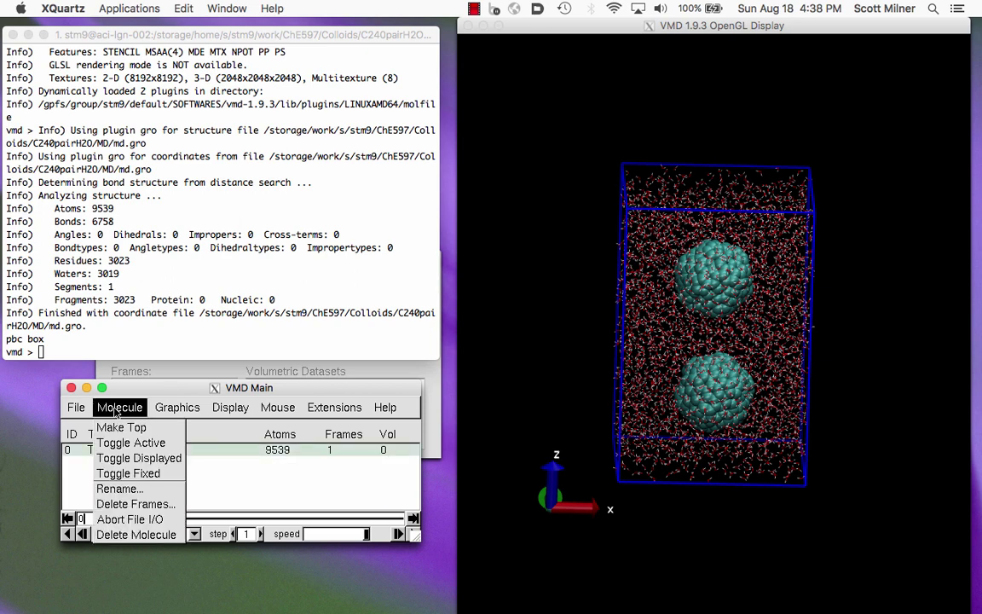
click(116, 412)
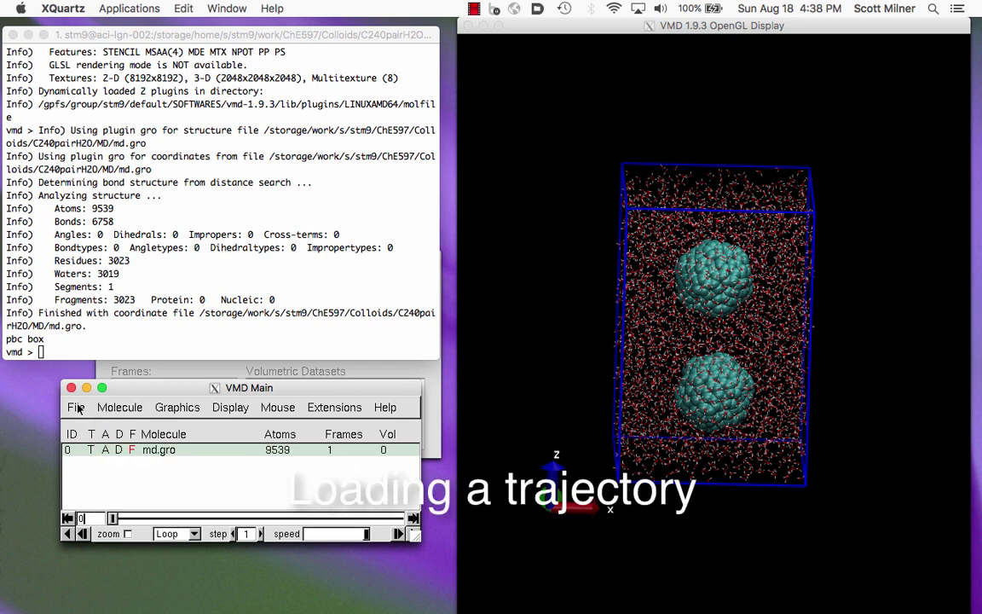
Browse to md.trr and load it as a Gromacs TRR trajectory into md.gro
click(76, 408)
click(98, 443)
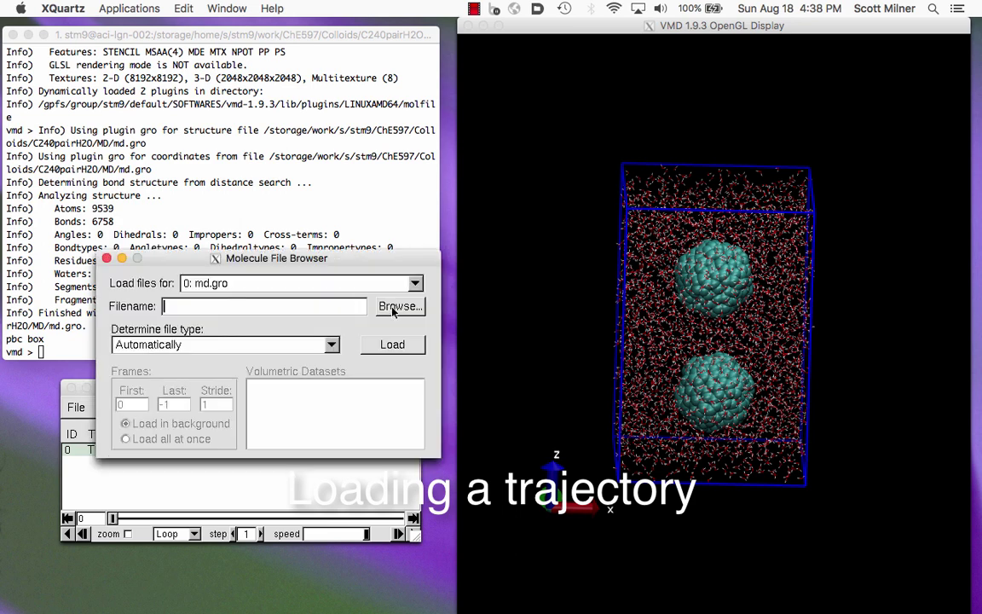
click(399, 307)
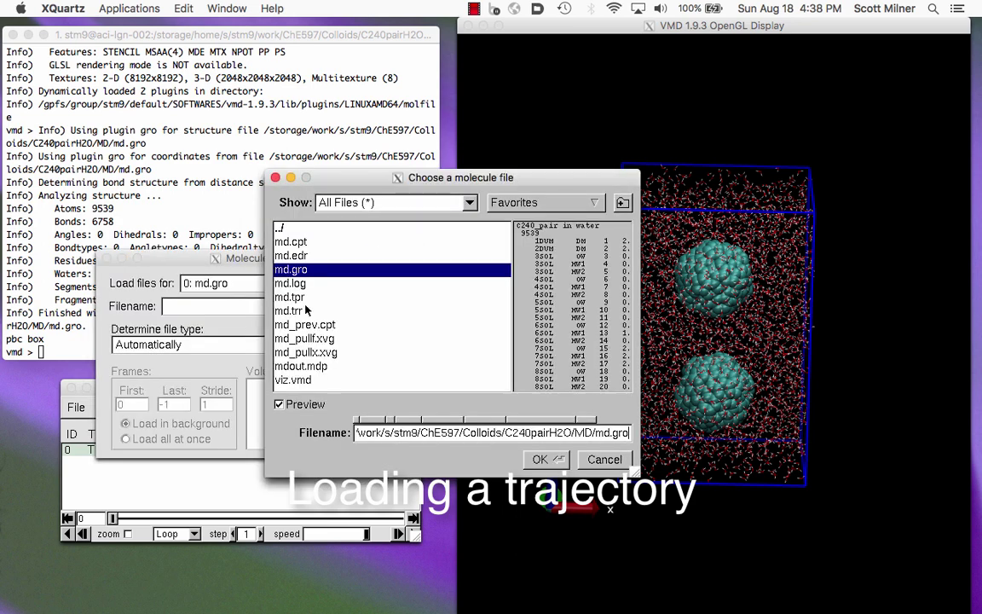
click(296, 312)
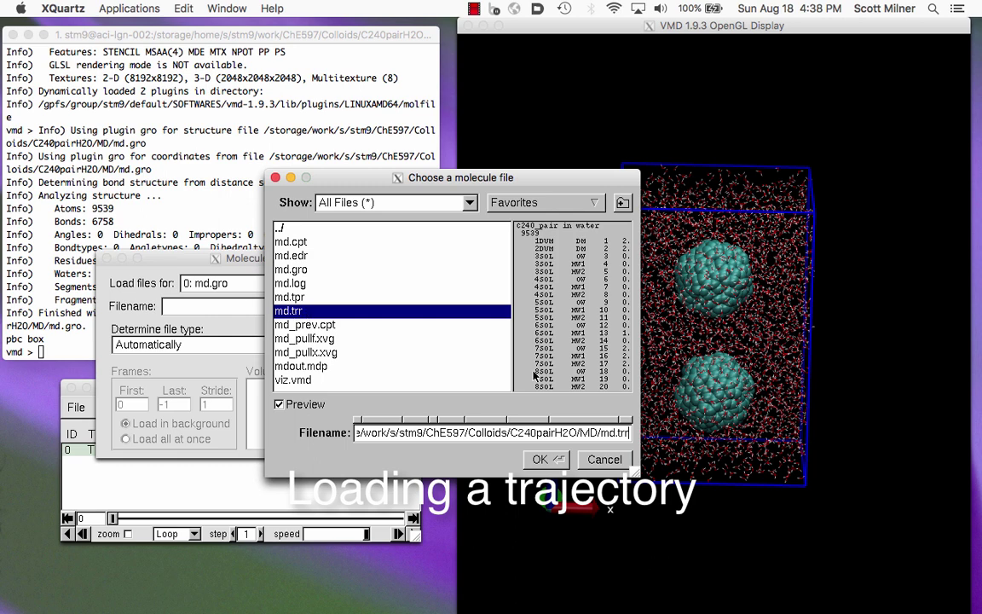
click(544, 462)
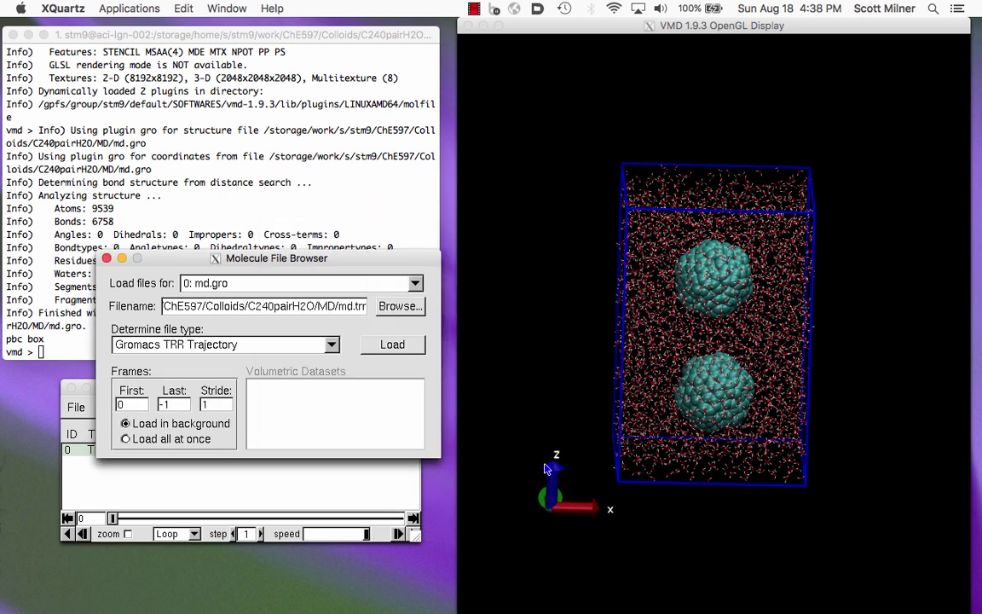
click(391, 345)
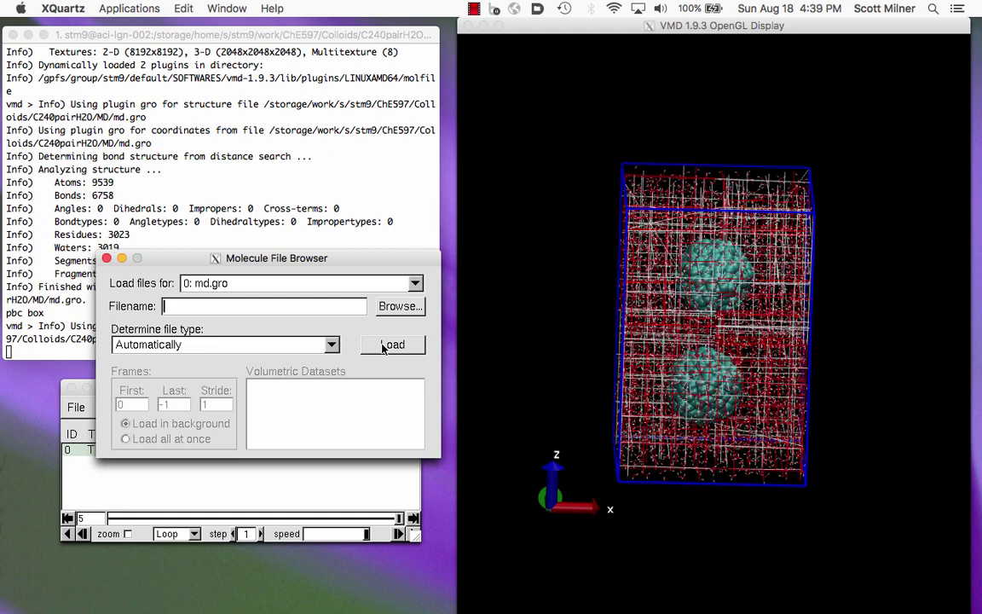
Close the Molecule File Browser and let md.trr finish loading all 102 frames into md.gro
click(106, 259)
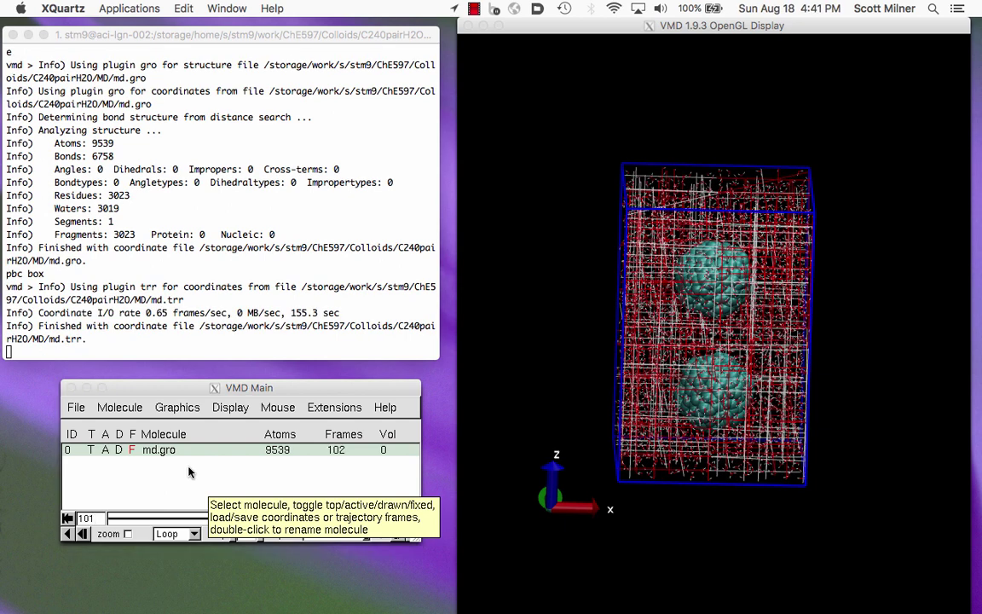
Switch the water (resname SOL) Lines representation to the VDW drawing method
click(184, 409)
click(184, 409)
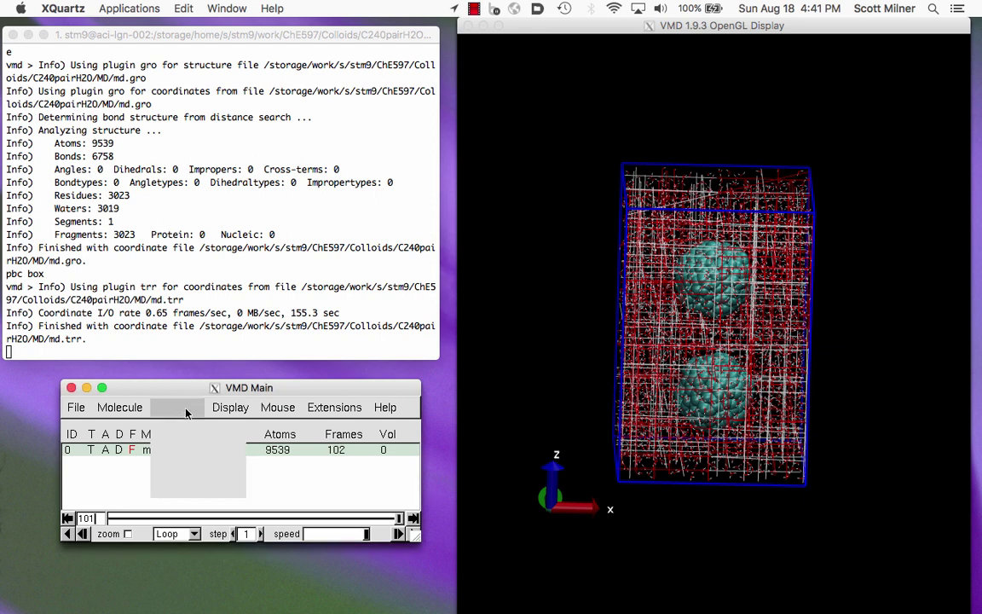
click(193, 427)
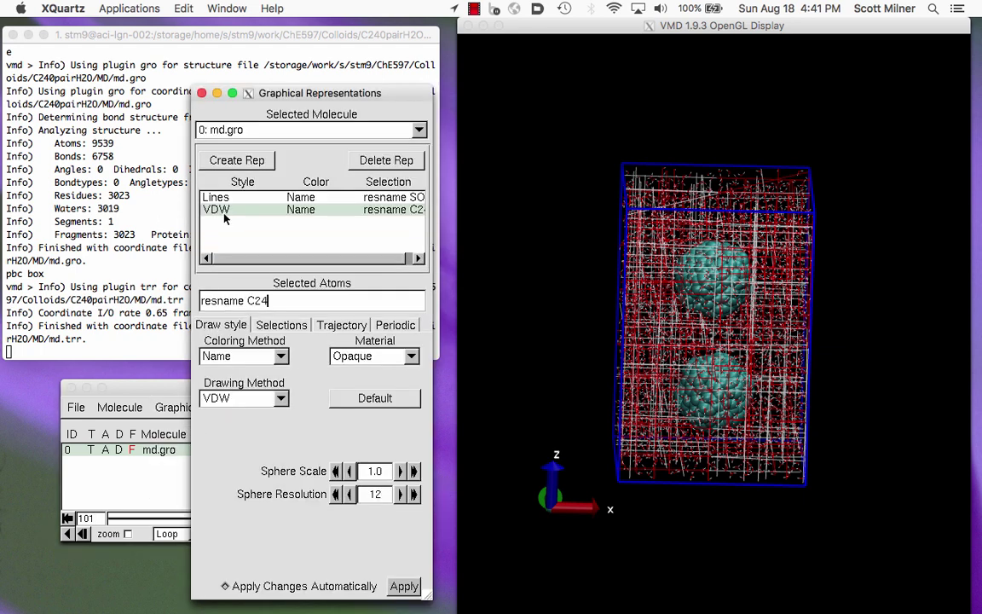
click(209, 197)
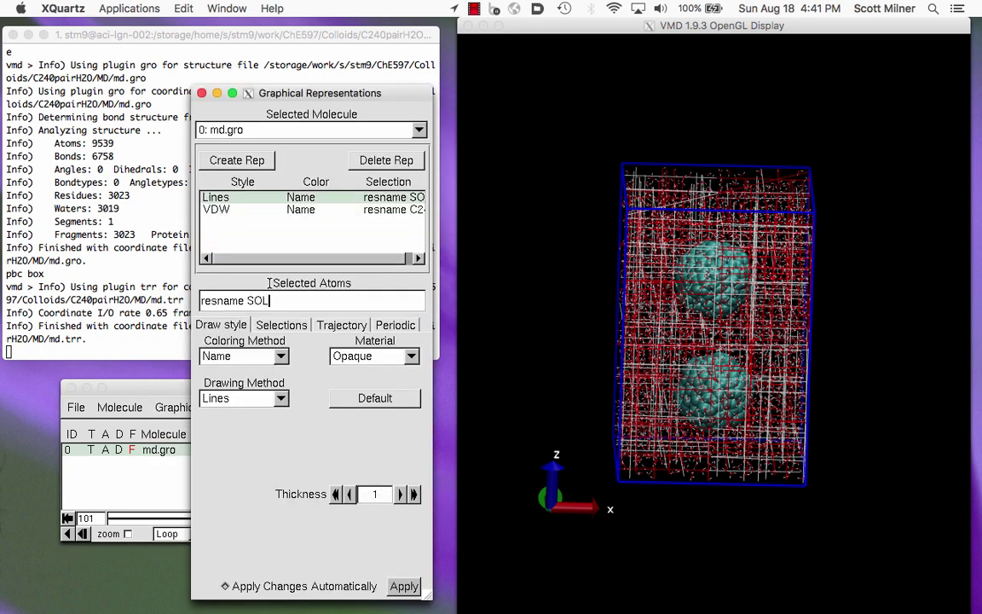
click(281, 399)
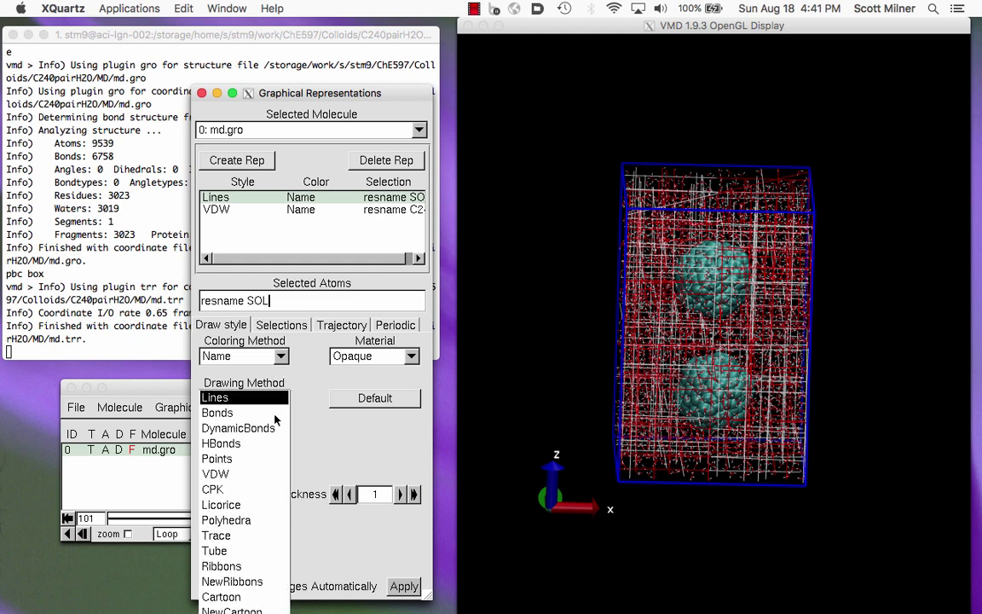
click(260, 473)
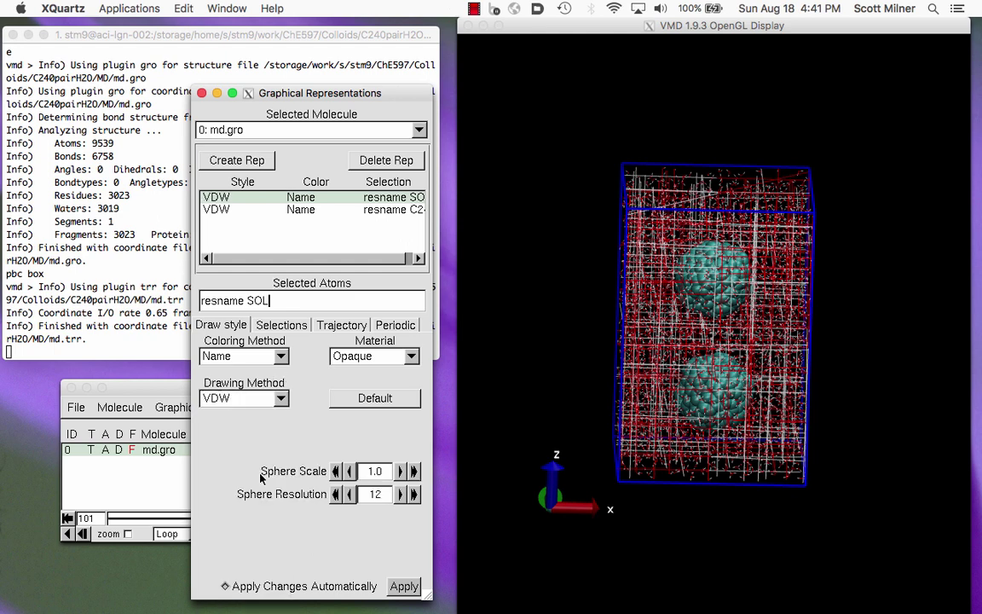
Shrink the water VDW sphere scale down to 0.2 and close the Representations window
click(350, 474)
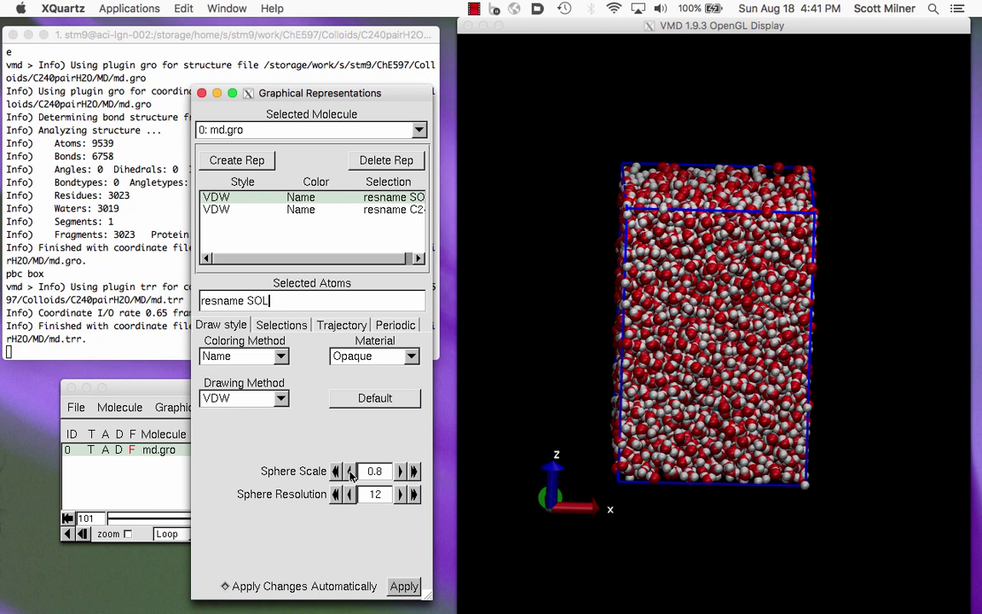
click(350, 474)
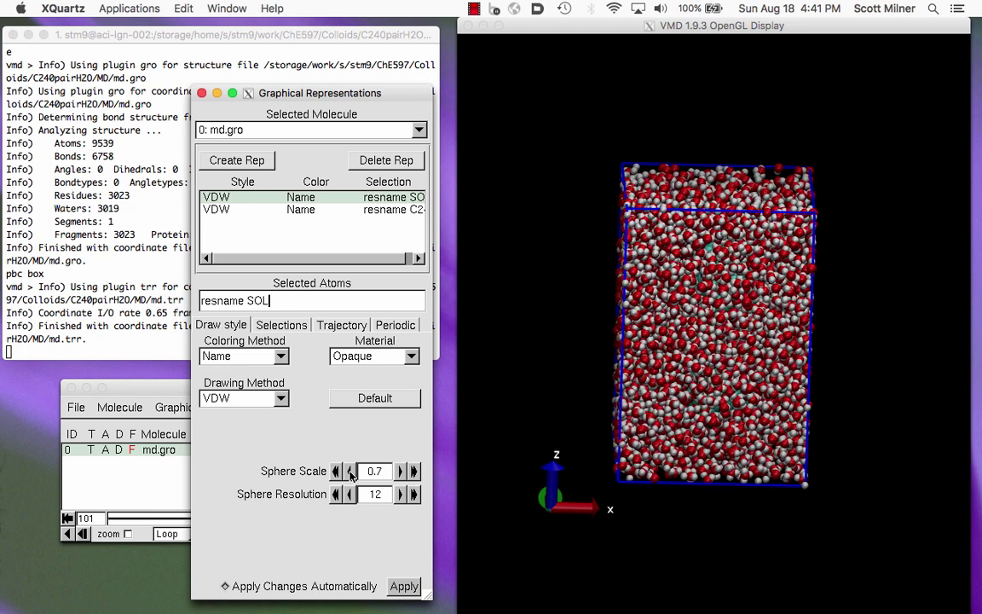
click(351, 473)
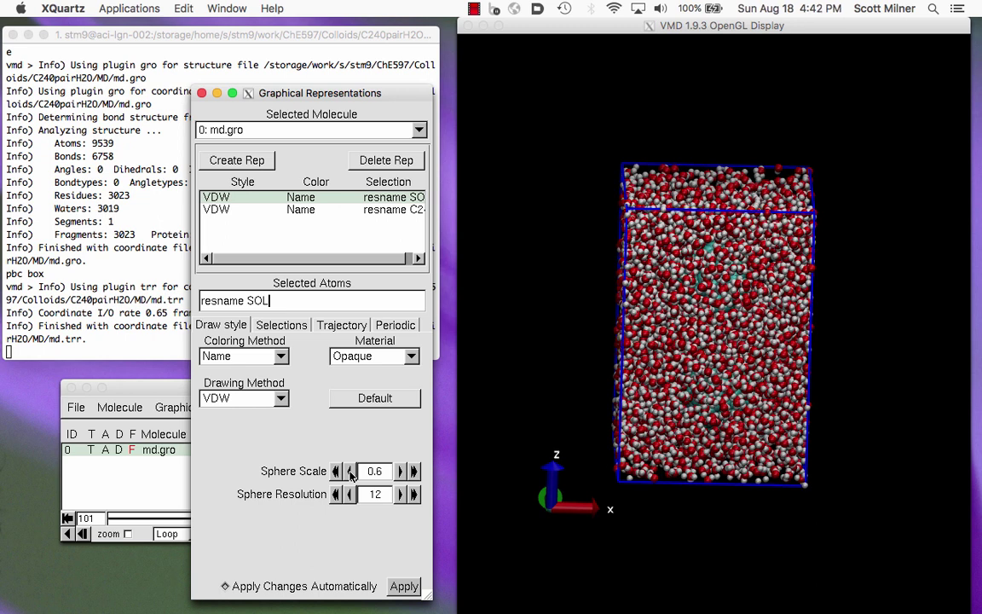
click(351, 474)
click(350, 473)
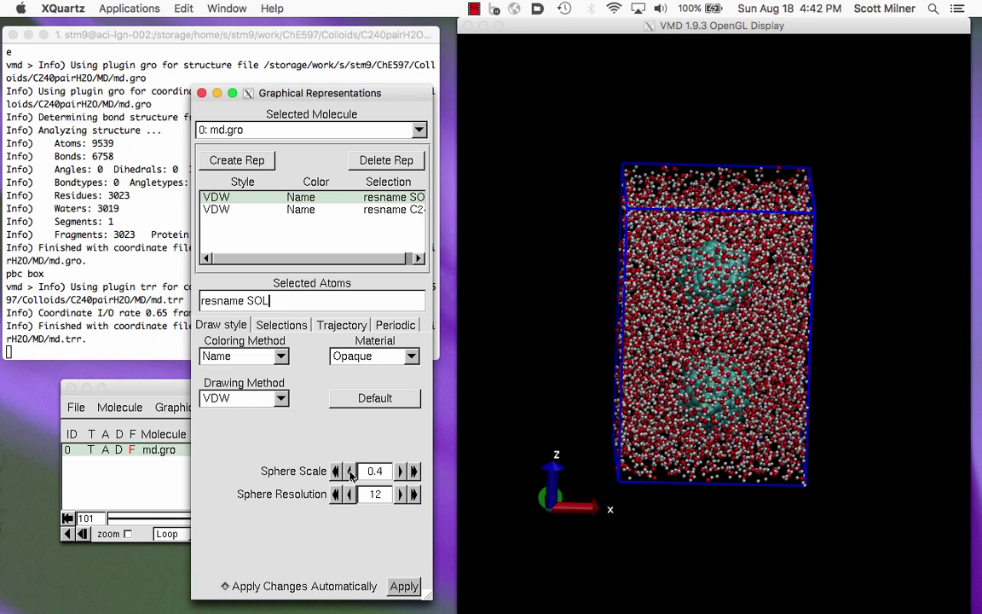
click(351, 473)
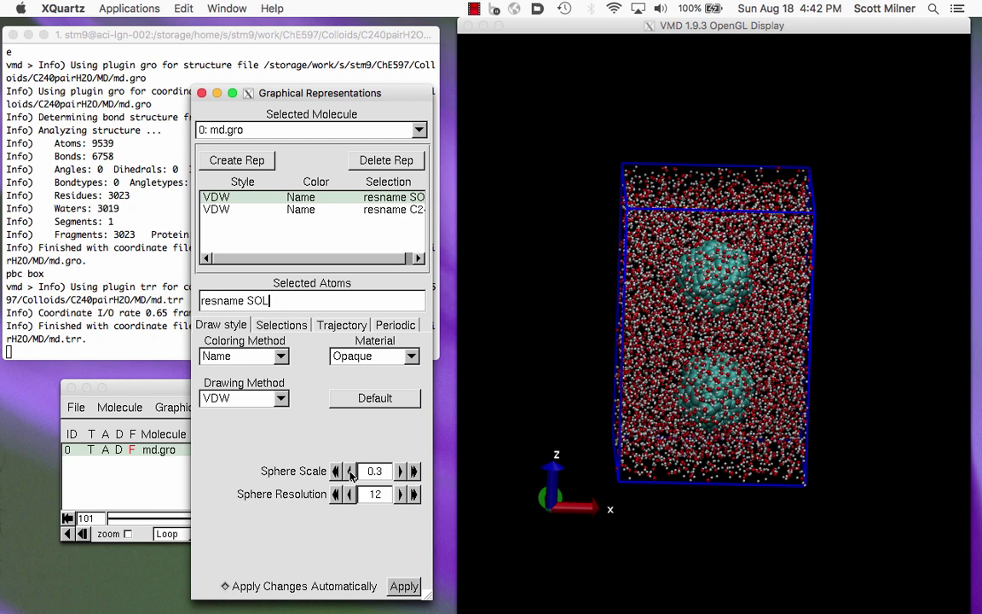
click(351, 473)
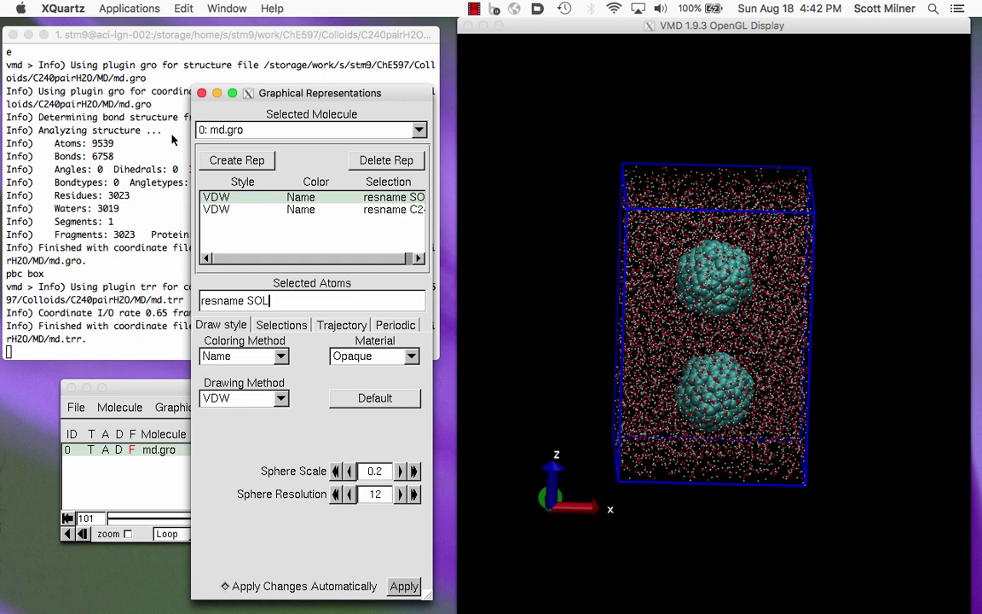
click(201, 94)
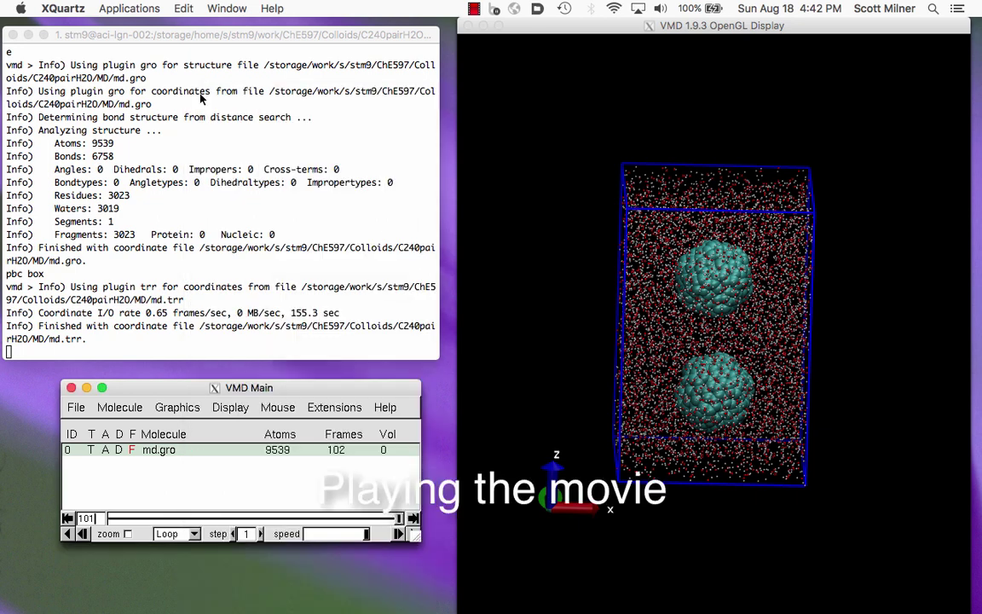
Play the md.gro C240 pair trajectory forward from the VMD Main animation controls
click(409, 534)
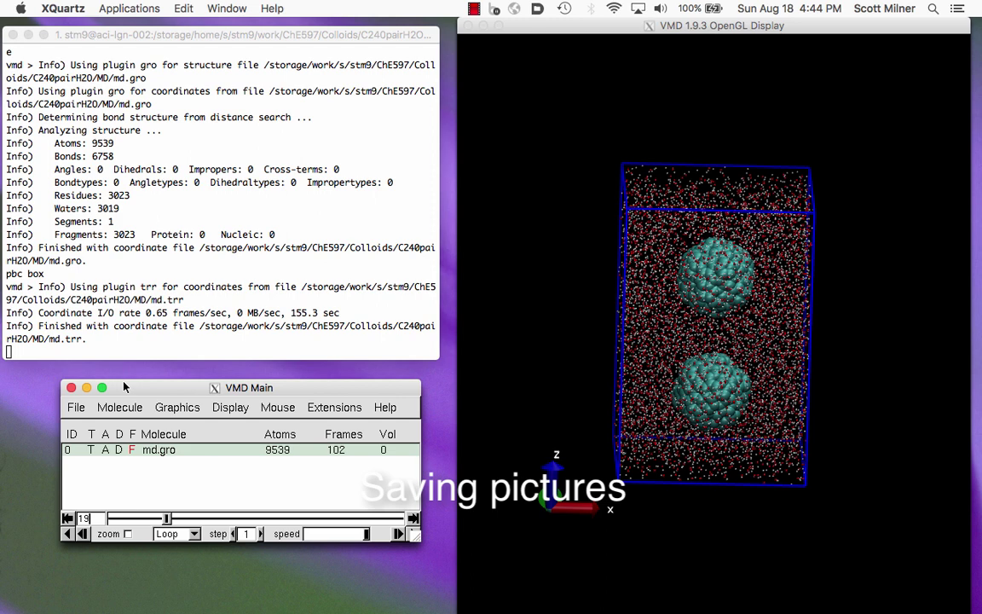
Render the current frame with Snapshot (VMD OpenGL window) to vmdscene.tga
click(76, 407)
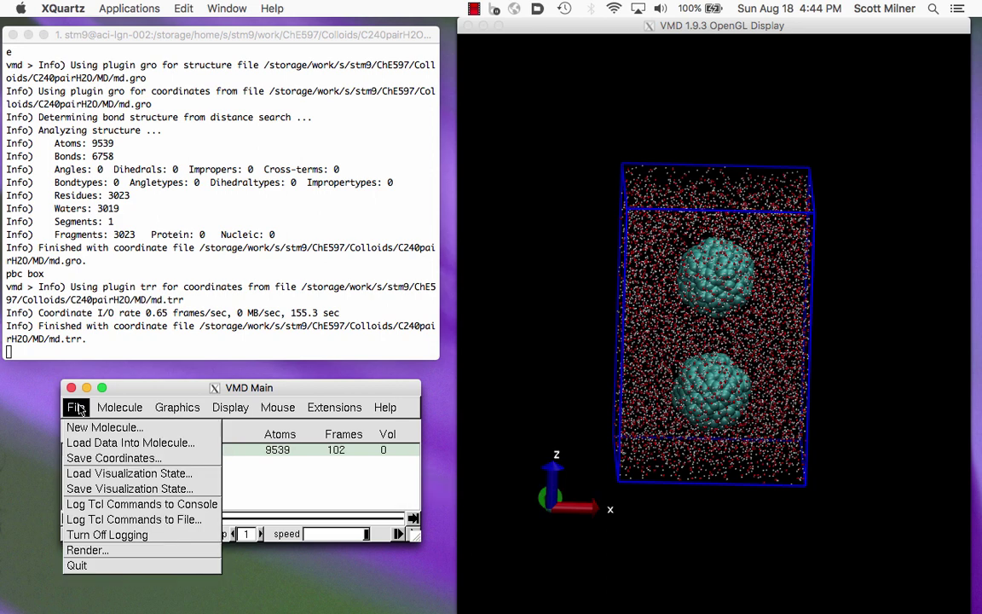
click(94, 551)
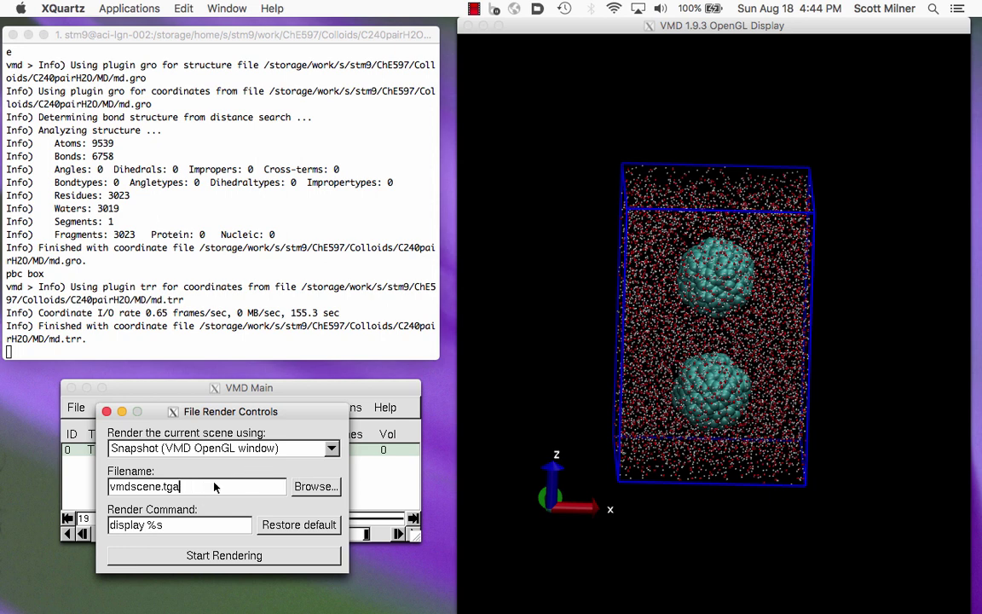
click(331, 450)
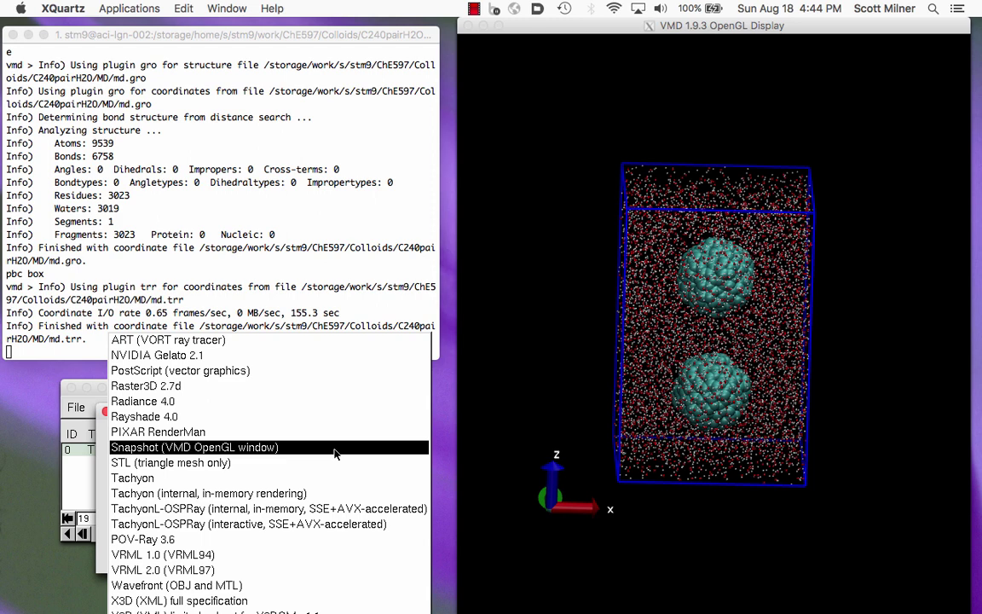
click(285, 448)
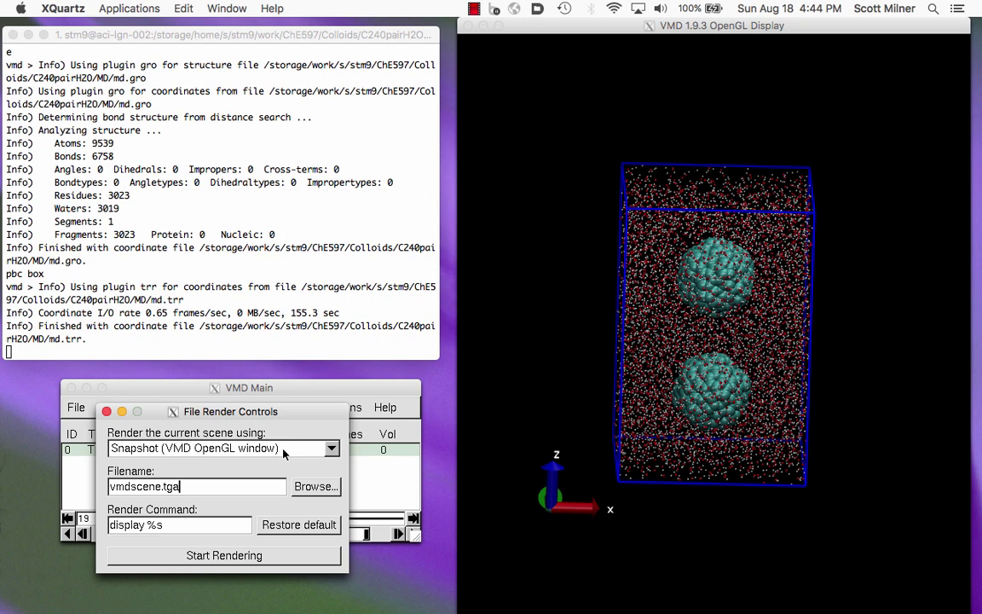
key(Return)
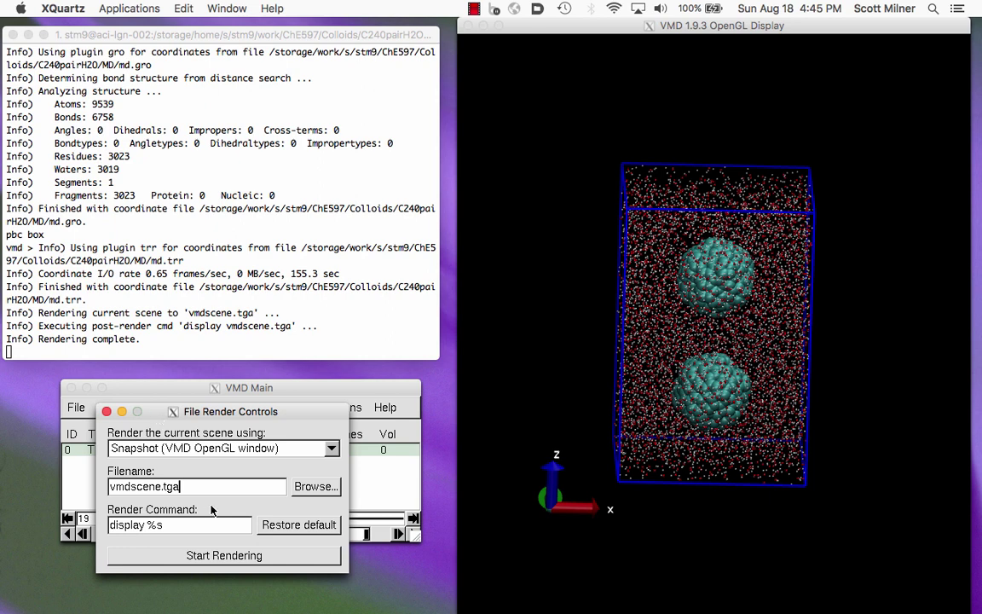
Re-render the snapshot to vmdscene.tga and close the image preview windows that appear
click(225, 556)
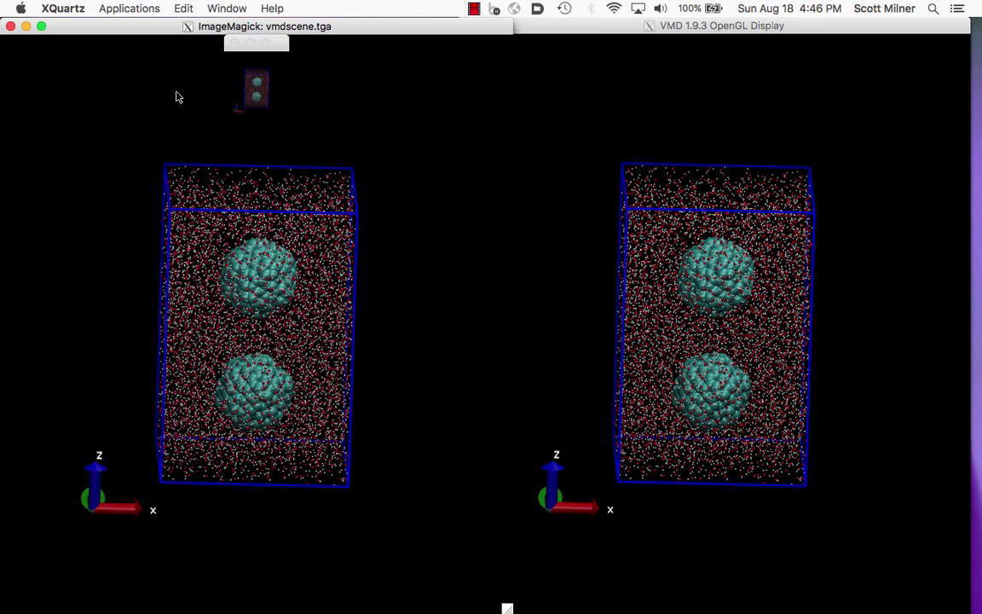
click(234, 44)
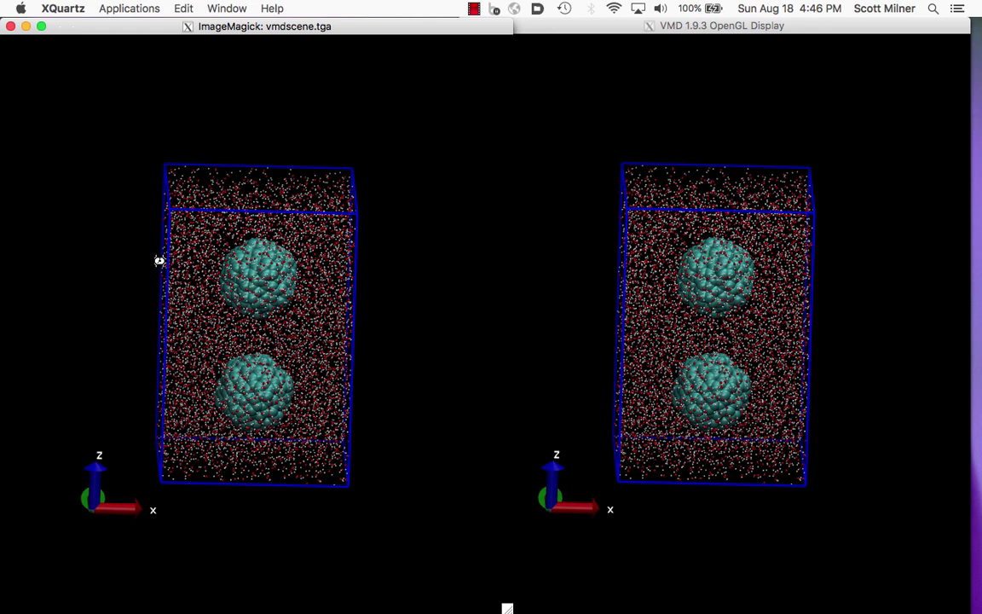
click(10, 25)
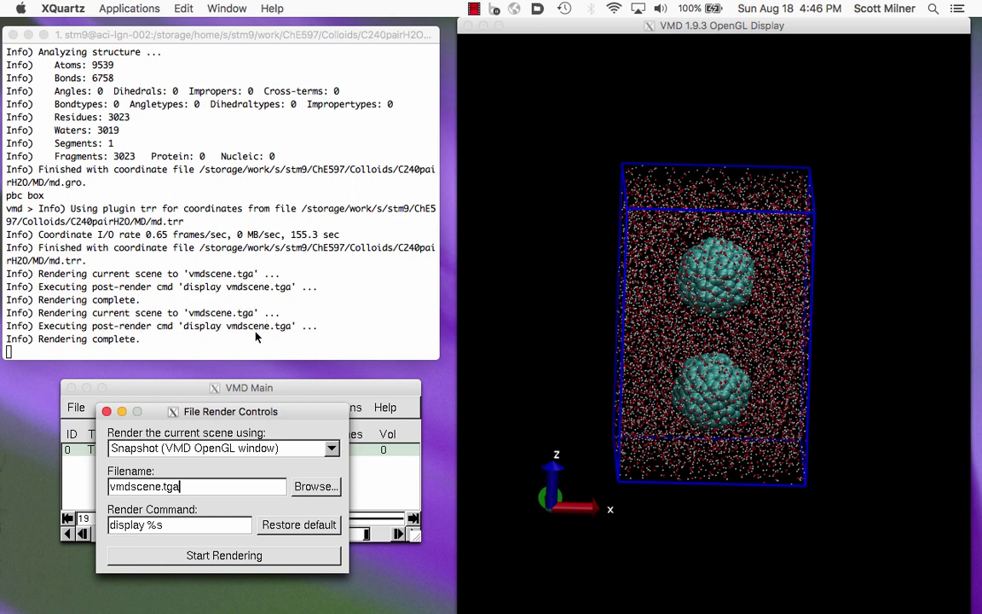
Keep Snapshot as the render method, close File Render Controls, and open the Extensions menu
click(331, 451)
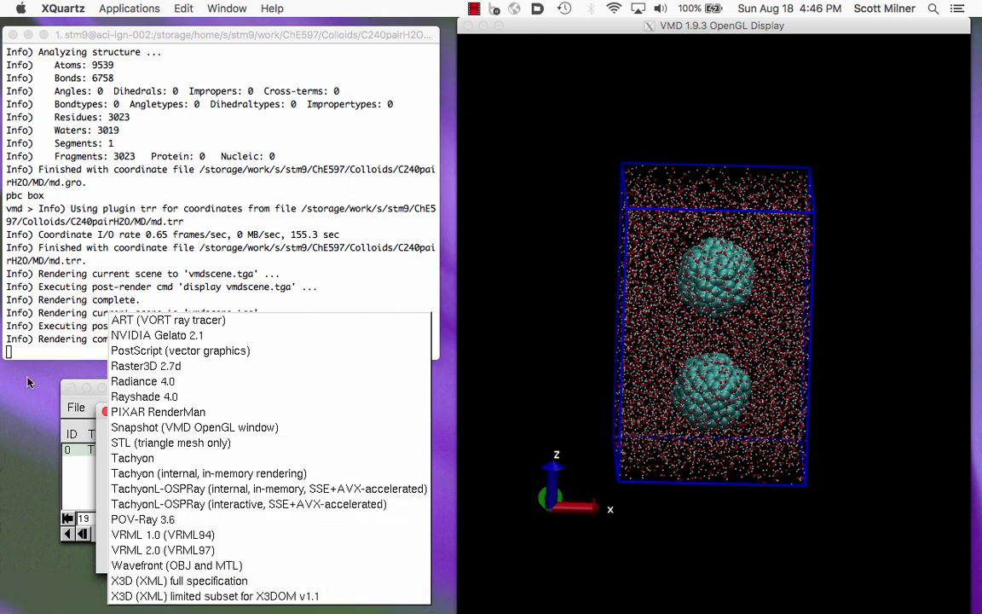
click(53, 409)
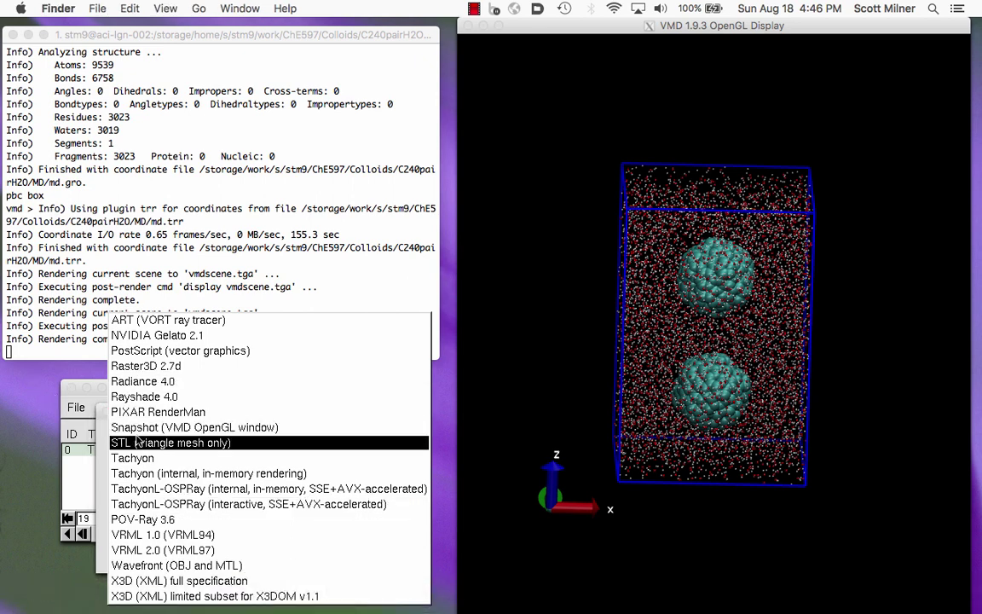
click(134, 428)
click(135, 429)
click(91, 372)
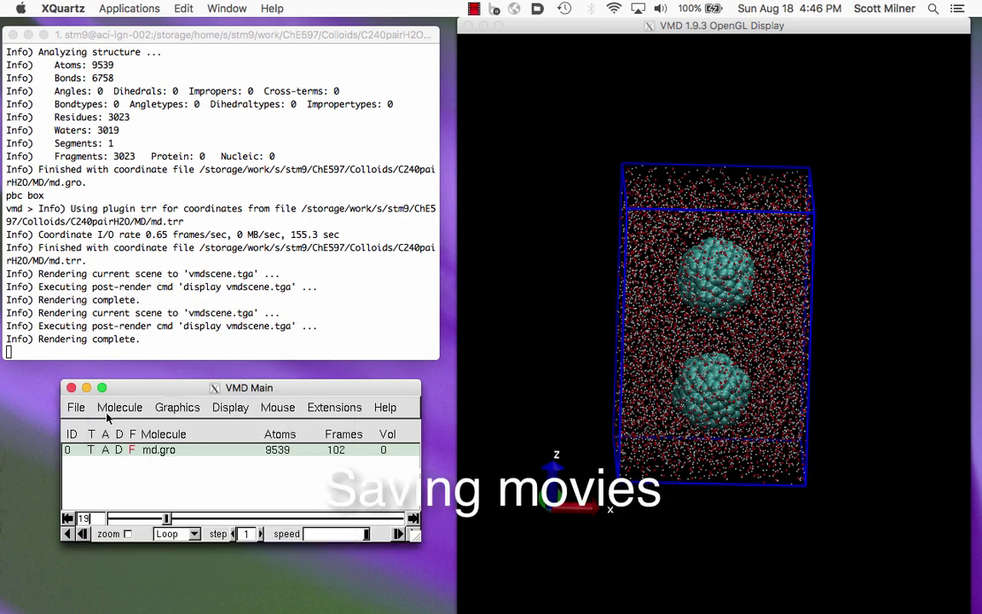
click(331, 409)
mouse_move(348, 490)
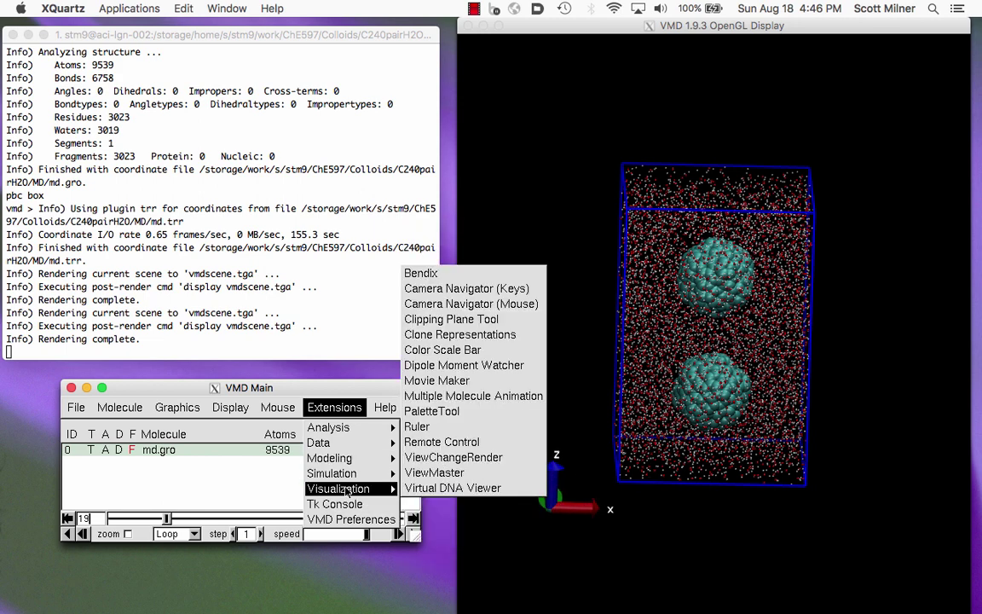
Open Movie Maker, set trajectory step size to 10, and check the Renderer and Movie Settings menus
click(435, 380)
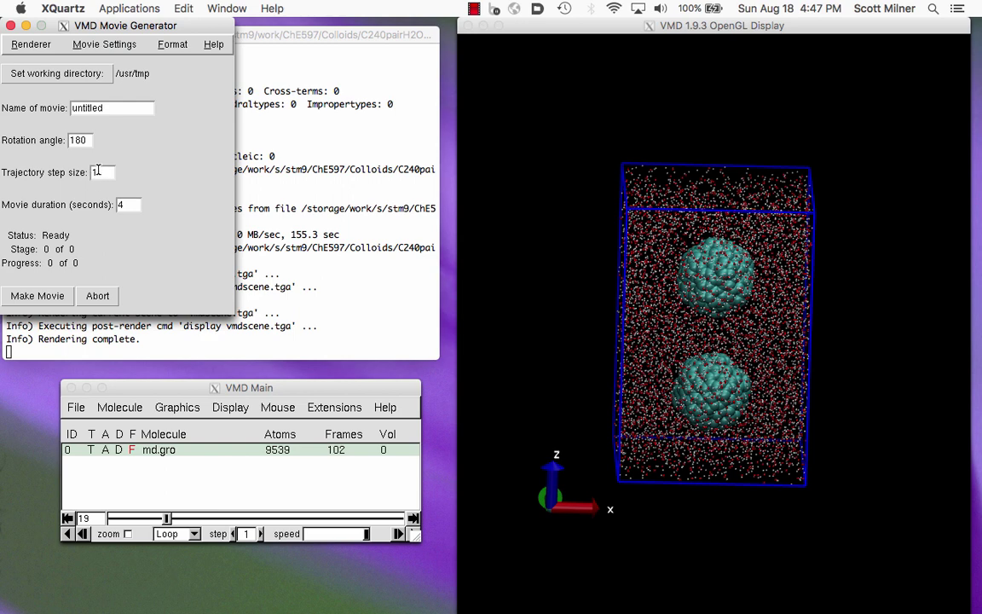
click(98, 171)
text(0)
click(49, 48)
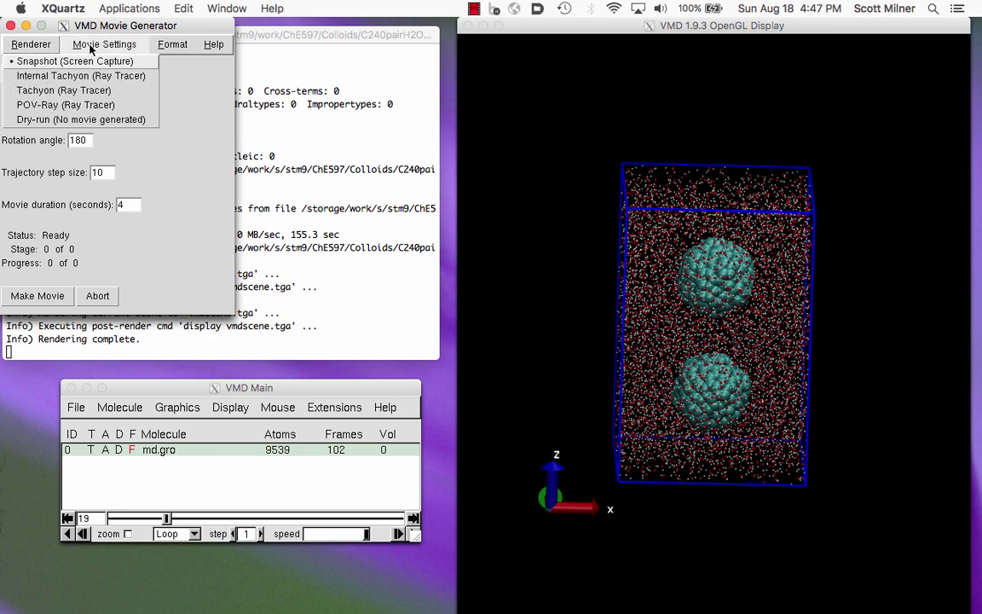
click(89, 47)
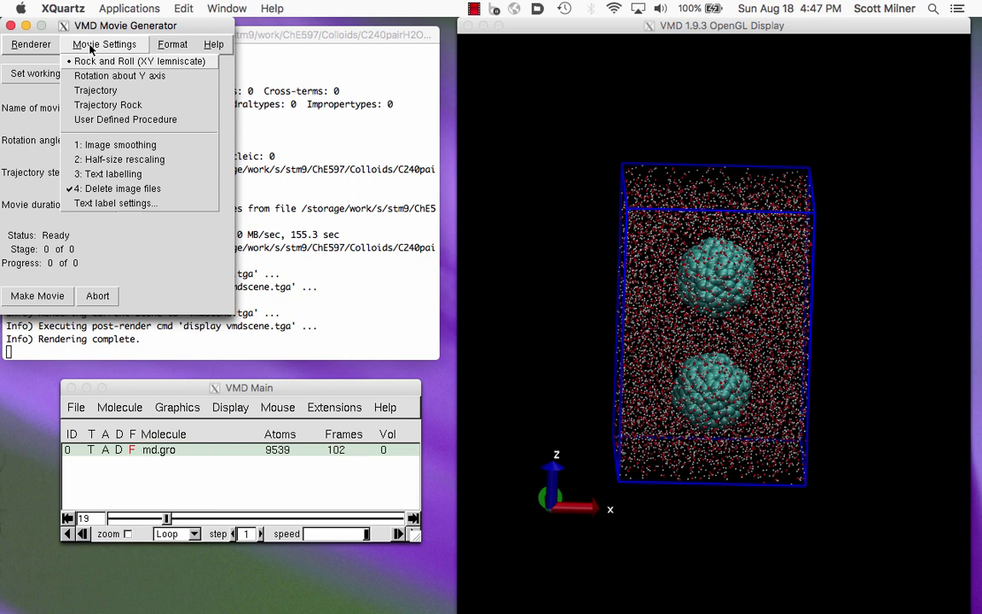
Set the movie type to Trajectory, accept the duration warning, and open the Format menu
click(89, 92)
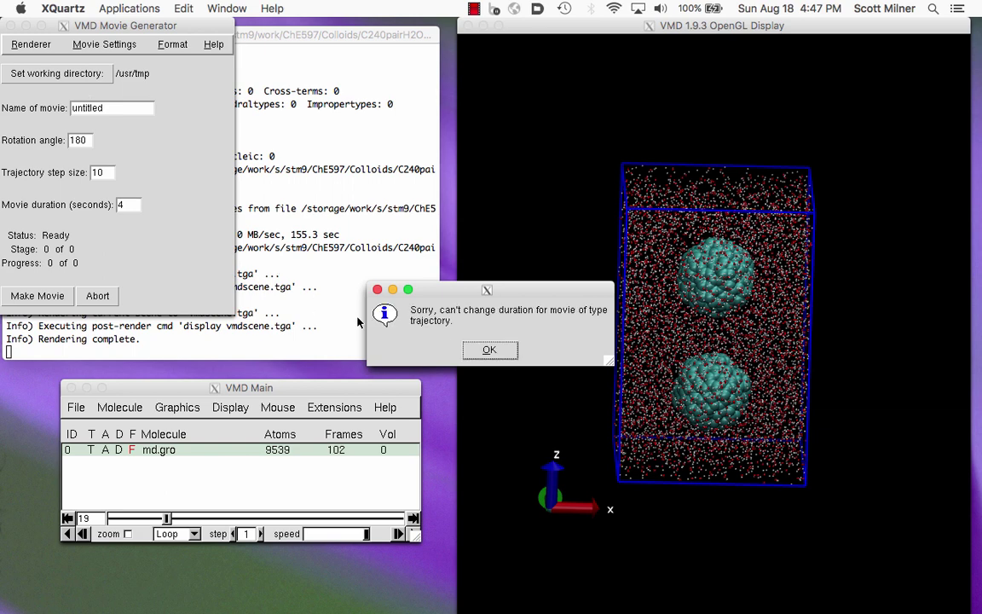
click(487, 351)
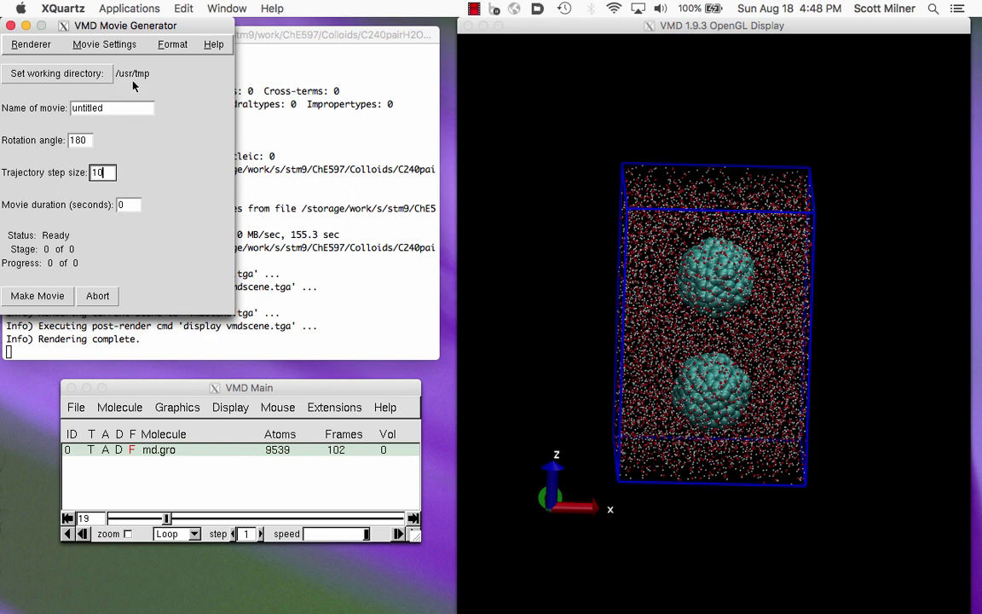
click(169, 47)
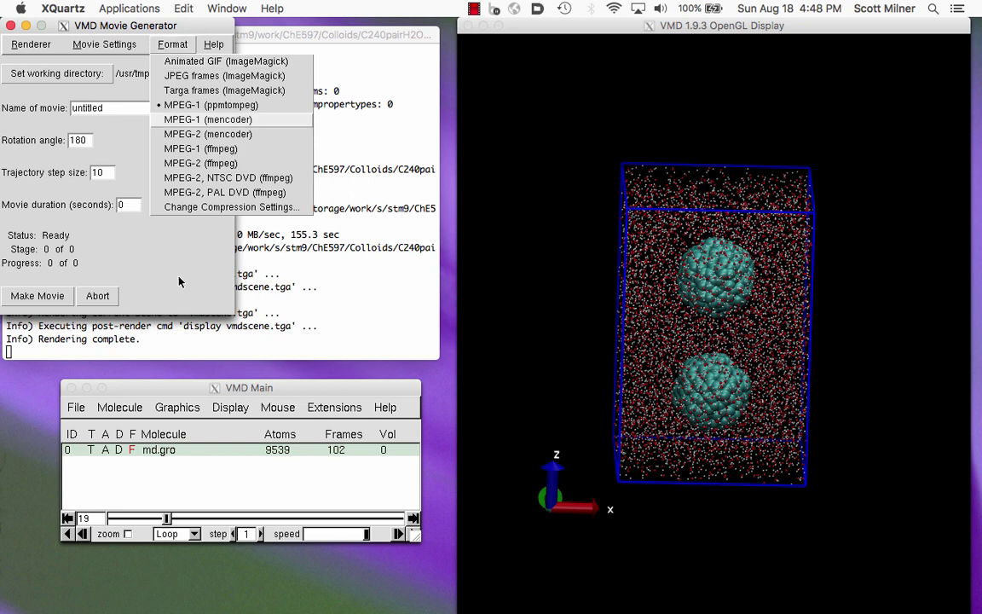
Make an Animated GIF (ImageMagick) movie saved as /usr/tmp/untitled.gif, then change the output folder
click(181, 63)
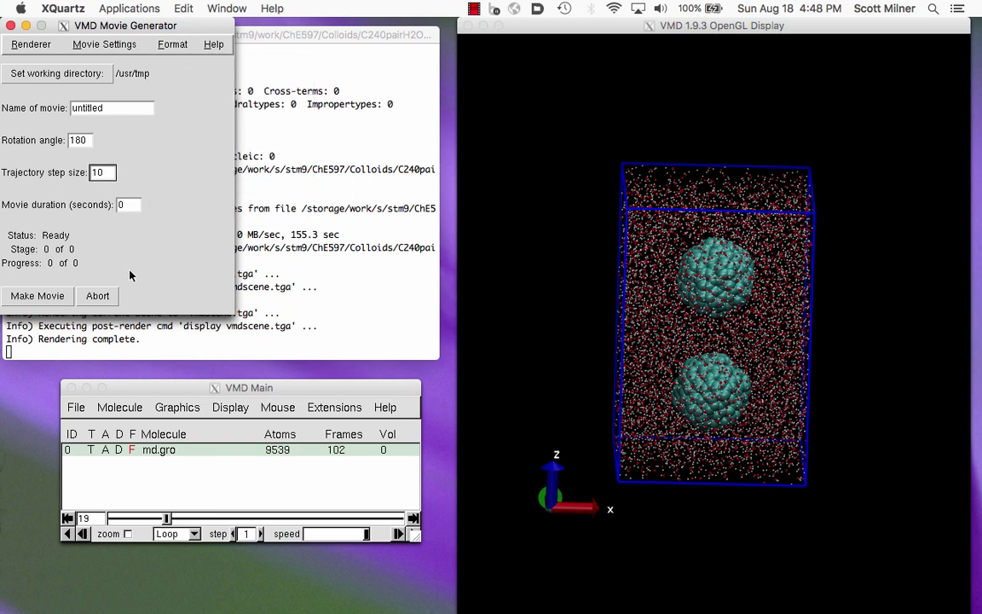
click(37, 296)
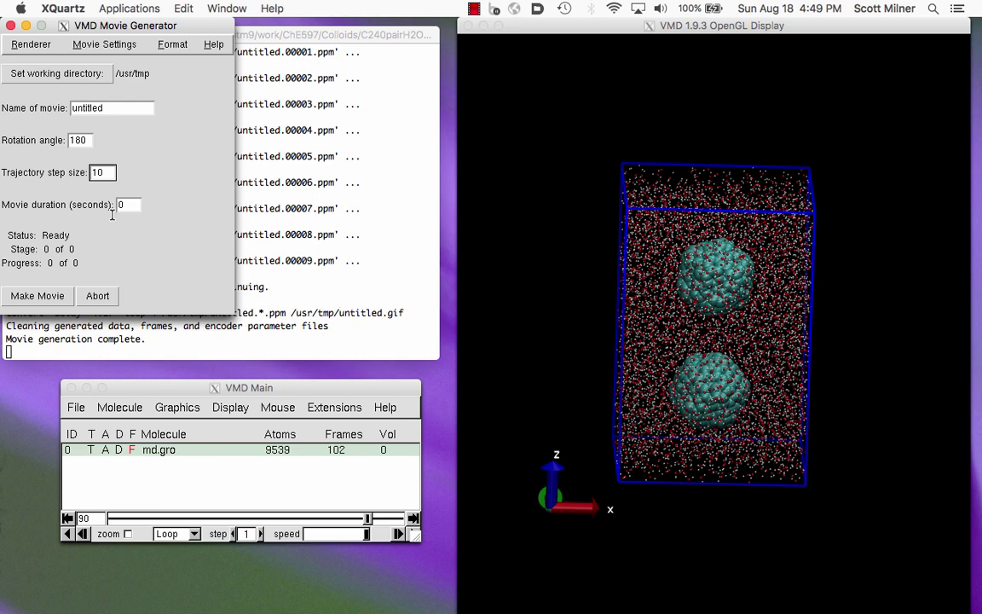
click(43, 75)
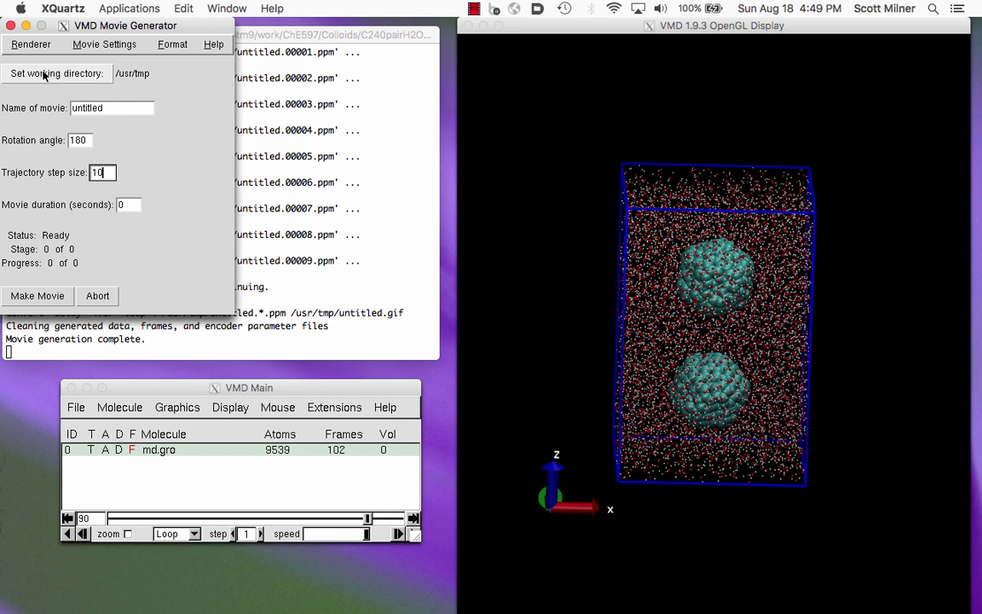
Quit VMD from the File menu, confirming with Yes
click(76, 408)
click(82, 566)
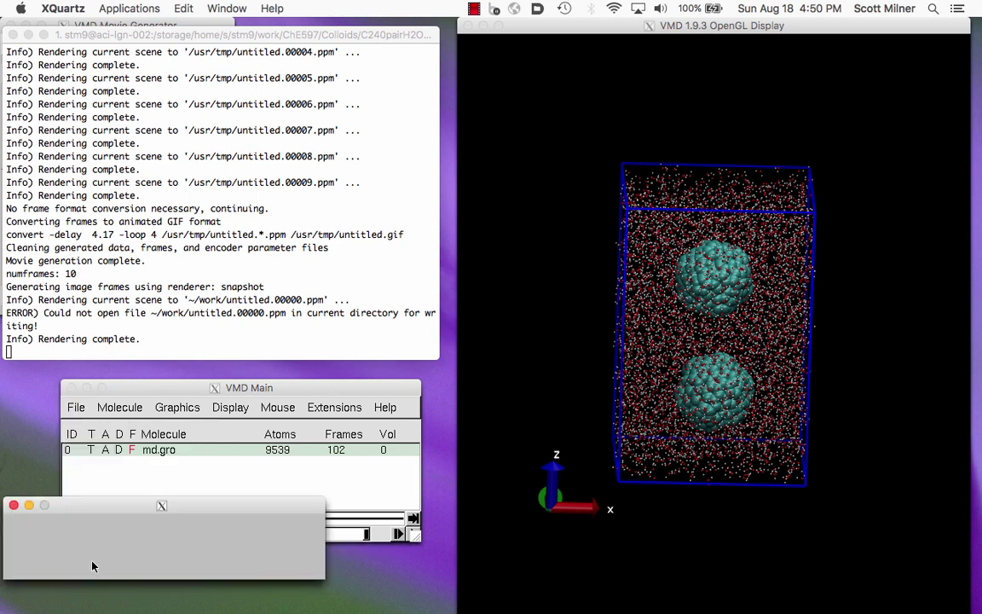
click(249, 561)
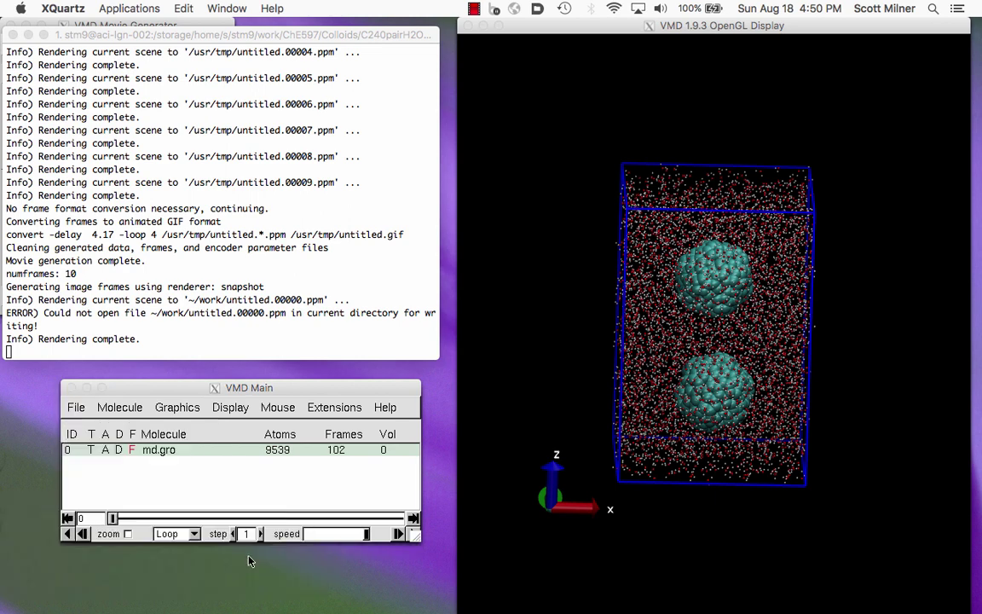
In the terminal, list files, cd to /usr/tmp, and verify untitled.gif with ls -l *.gif
click(183, 350)
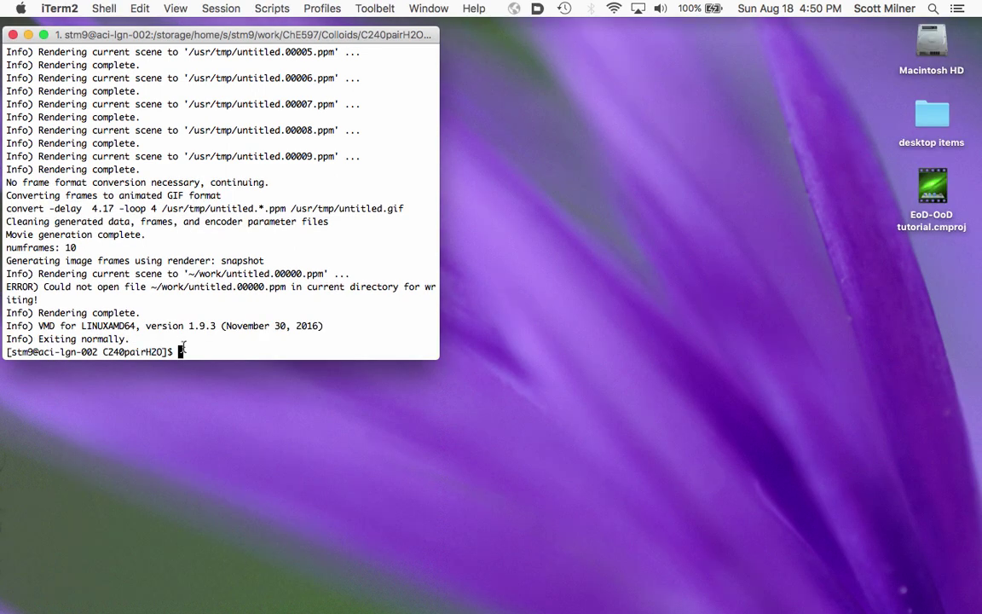
text(ls)
key(Return)
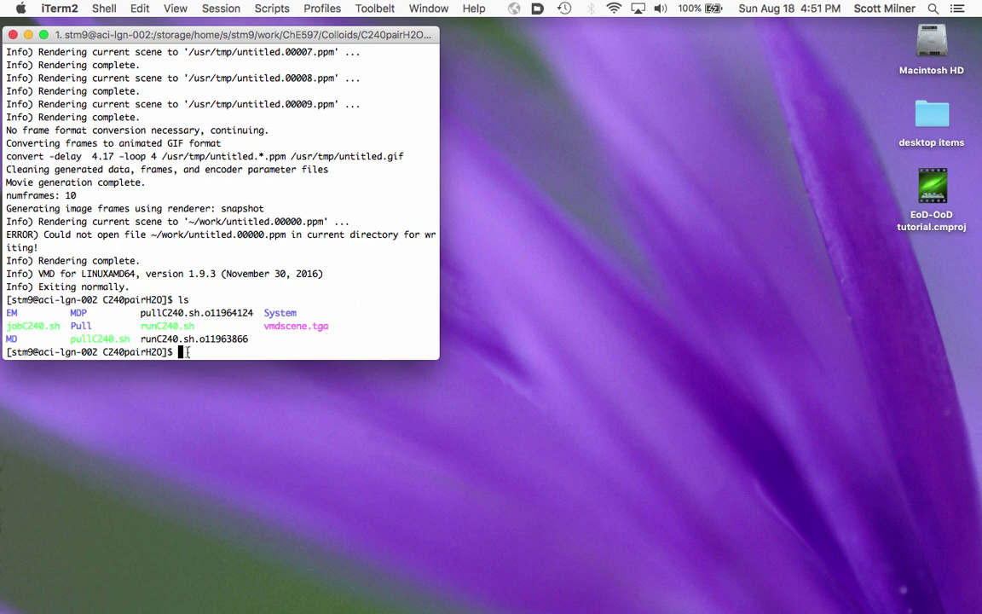
text(cd /usr/tmp)
key(Return)
text(ls)
key(Return)
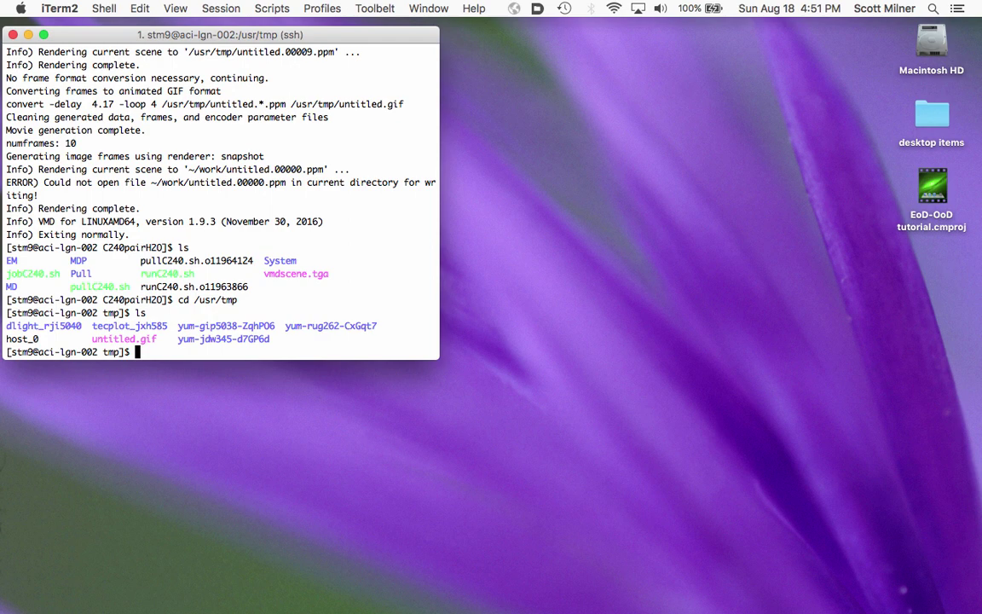
text(ls -l *.gif)
key(Return)
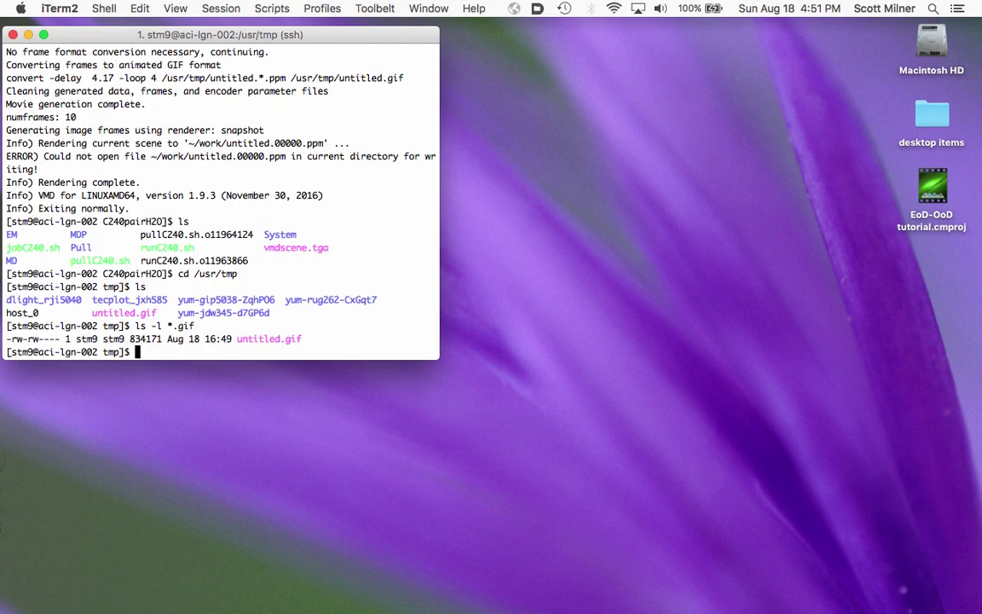
Move untitled.gif into ~/work/ChE597/Colloids/C240pairH2O/ and list that folder to confirm it sits beside vmdscene.tga
text(mv untitled.gif )
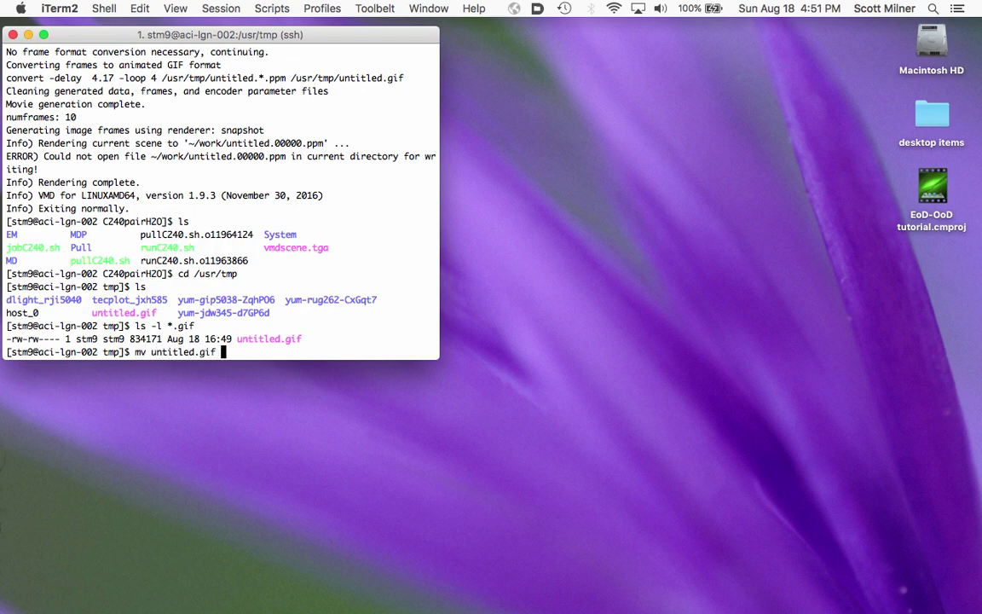
text(~/work/ChE59)
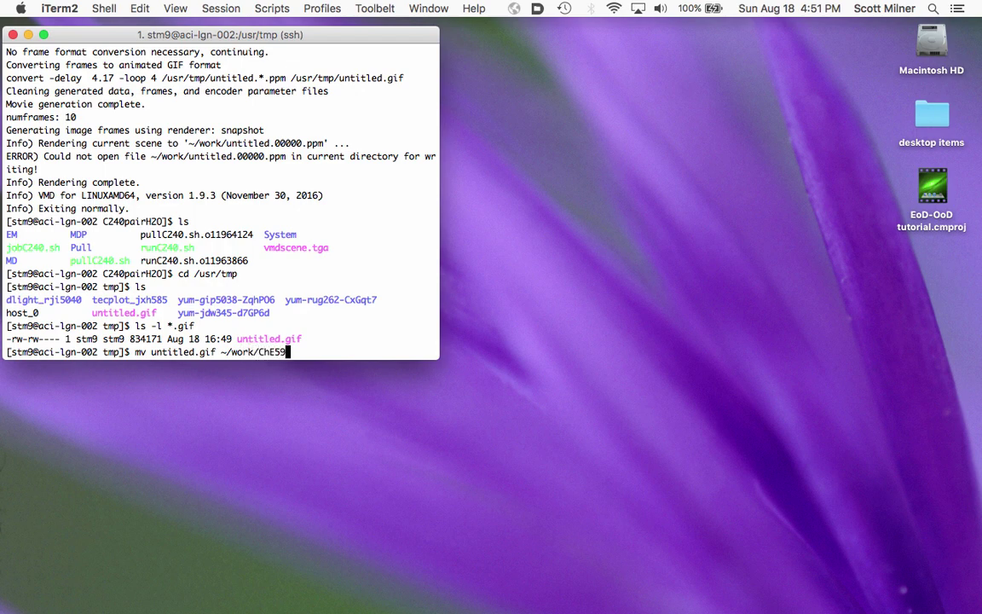
text(7/Colloids/C240pairH2O/)
key(Return)
text(cd  ~/work/ChE597/Colloids/C240pairH2O/)
key(Return)
text(ls)
key(Return)
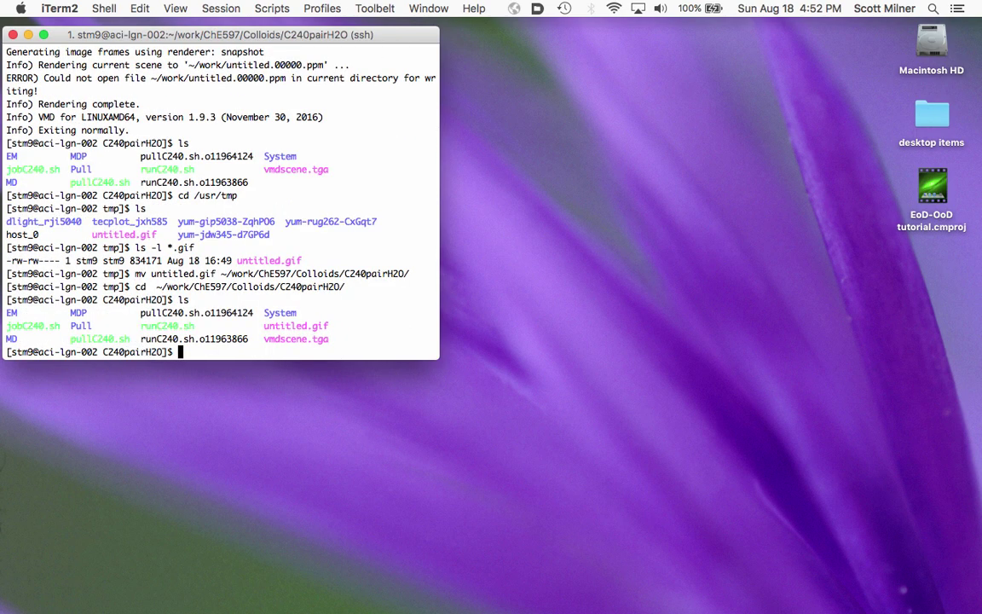